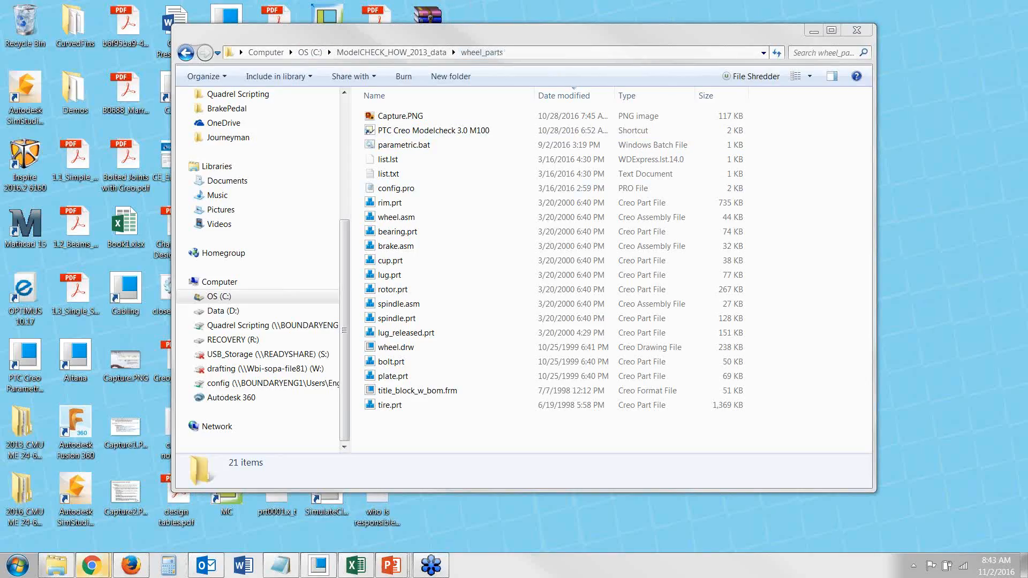
- Switch to Chrome and review the PTC help page on automatic corrections in batch mode, returning to the page on running Creo Modelcheck
mouse_move(97, 575)
click(213, 488)
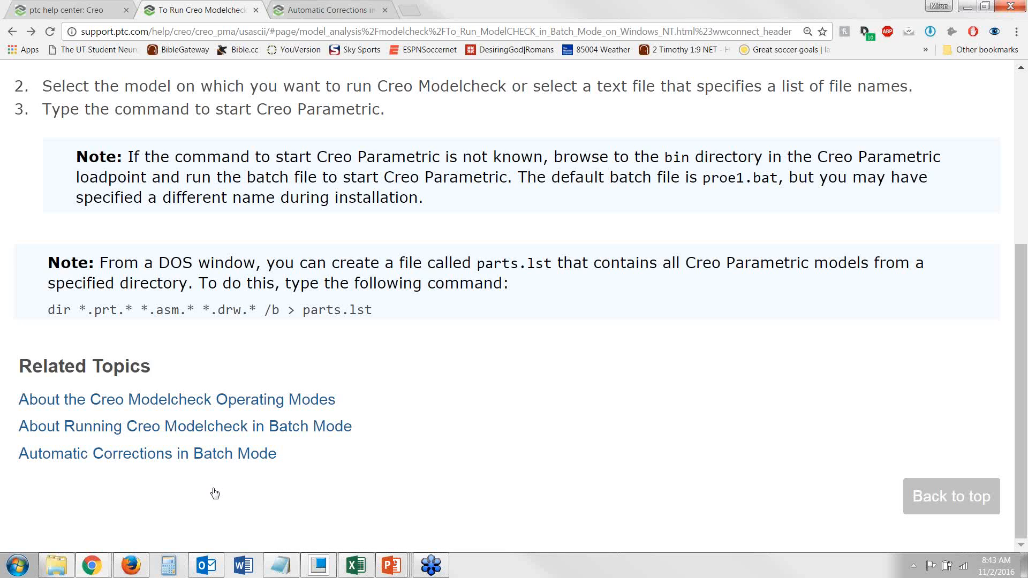
click(321, 10)
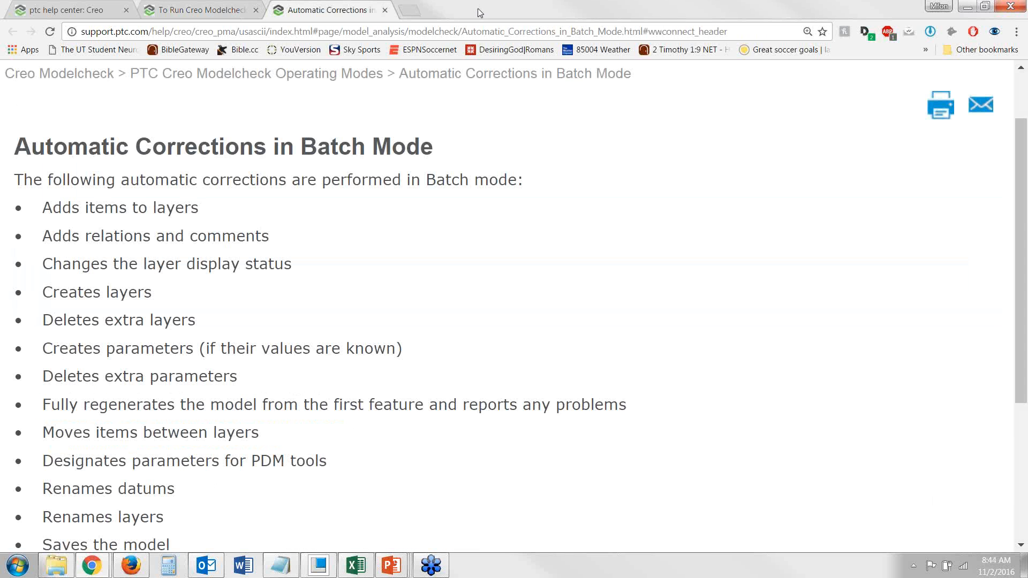
click(246, 10)
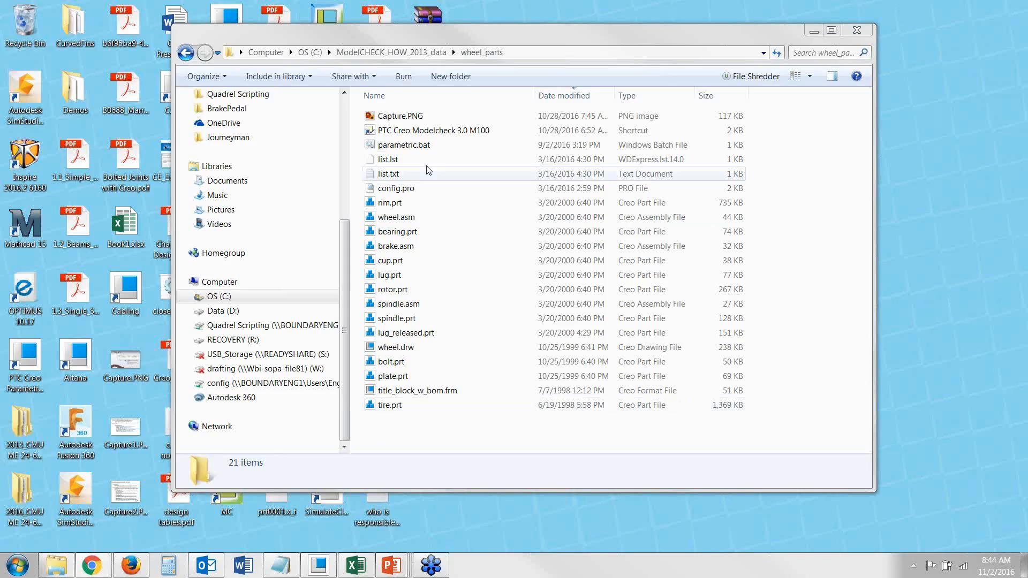
- Locate PTC Creo Modelcheck 3.0 M100 among the installed PTC Creo programs and check its options for sending a shortcut to the desktop
click(381, 132)
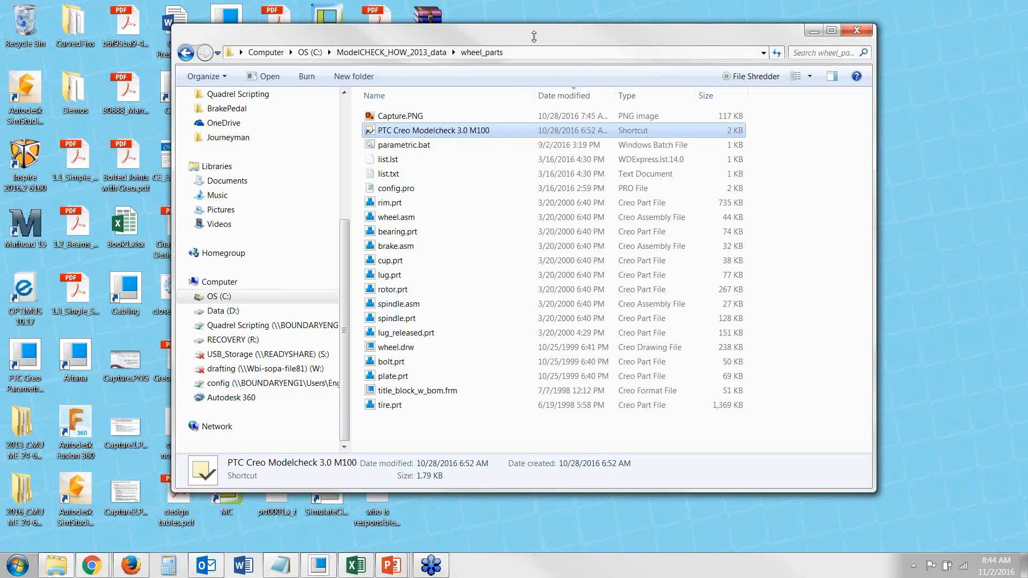
drag(541, 43, 642, 45)
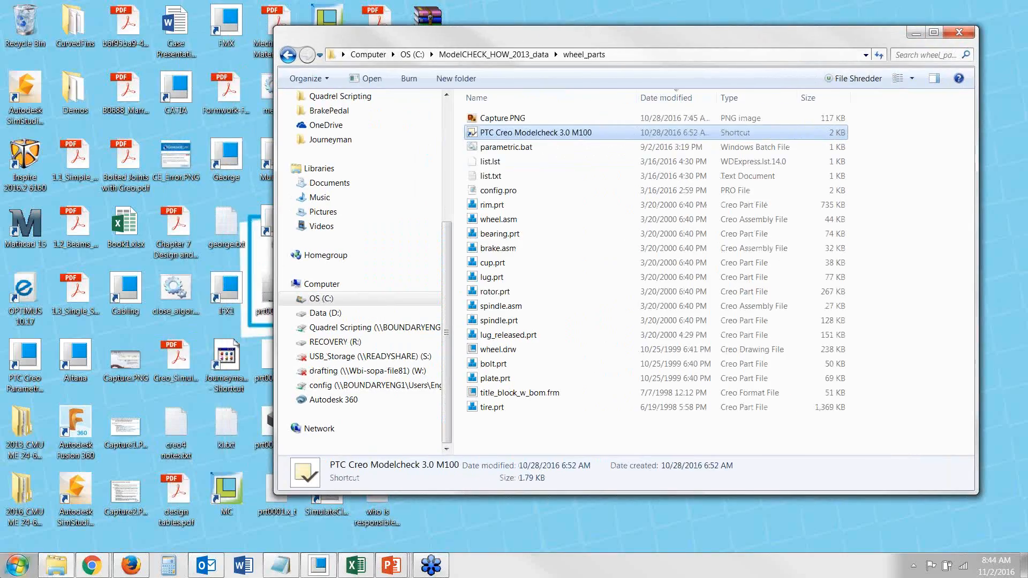
click(18, 565)
click(53, 507)
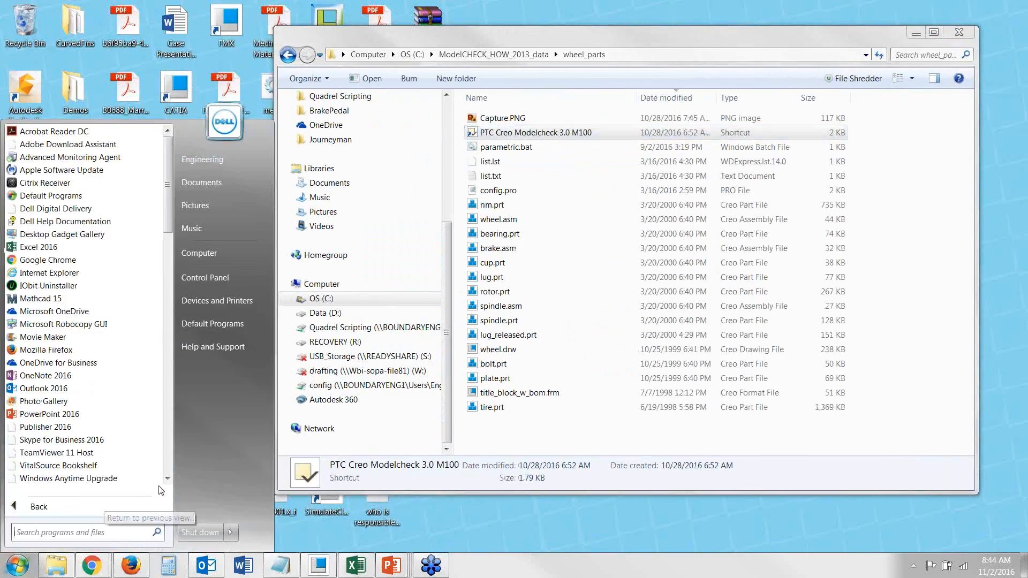
scroll(169, 466, down, 15)
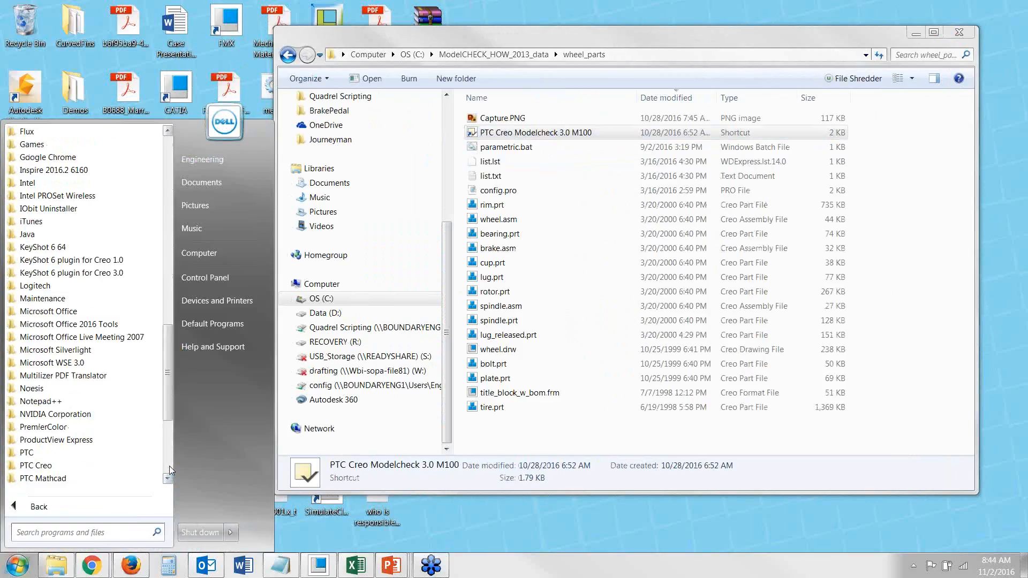
click(78, 465)
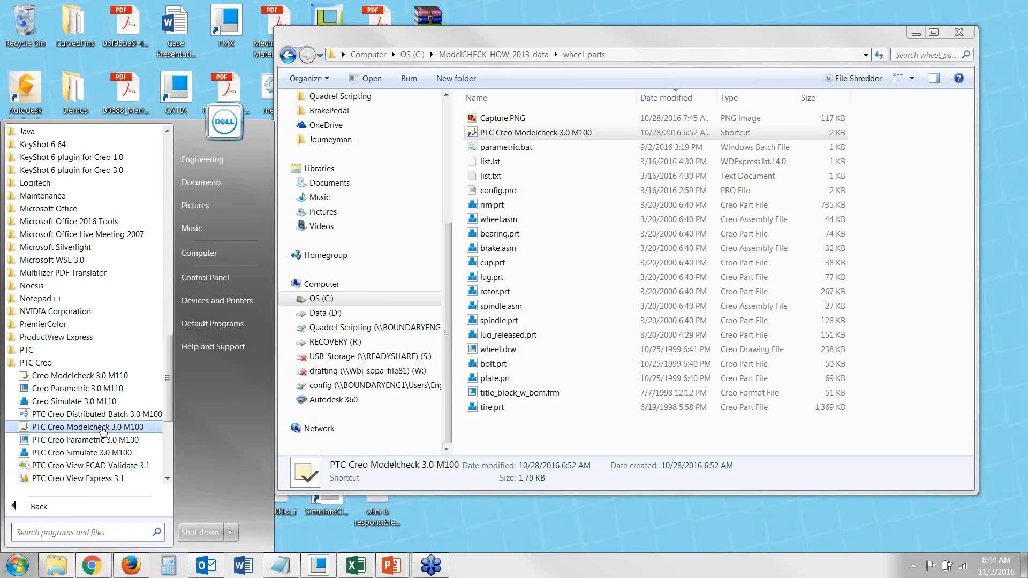
right_click(139, 428)
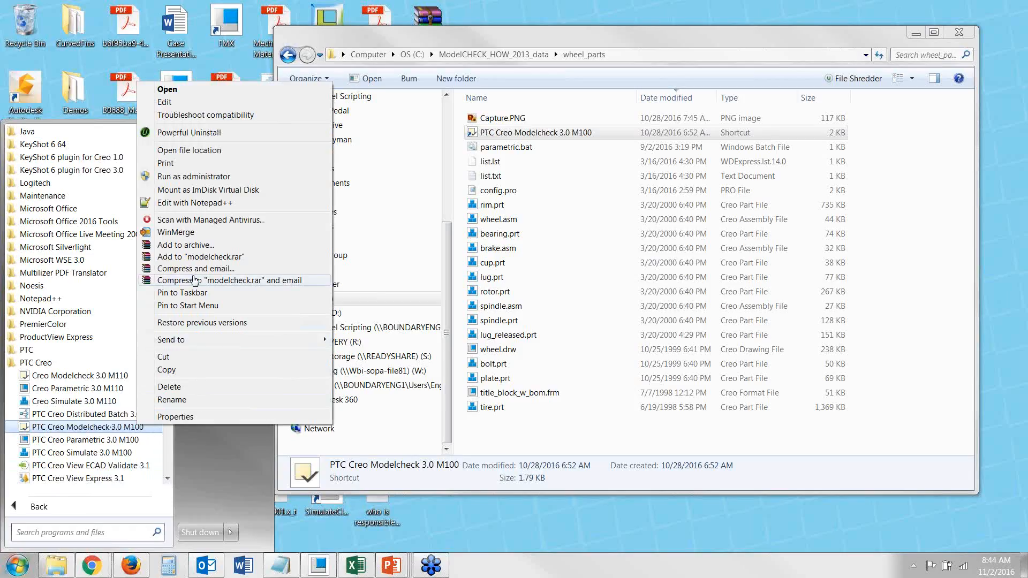
mouse_move(238, 341)
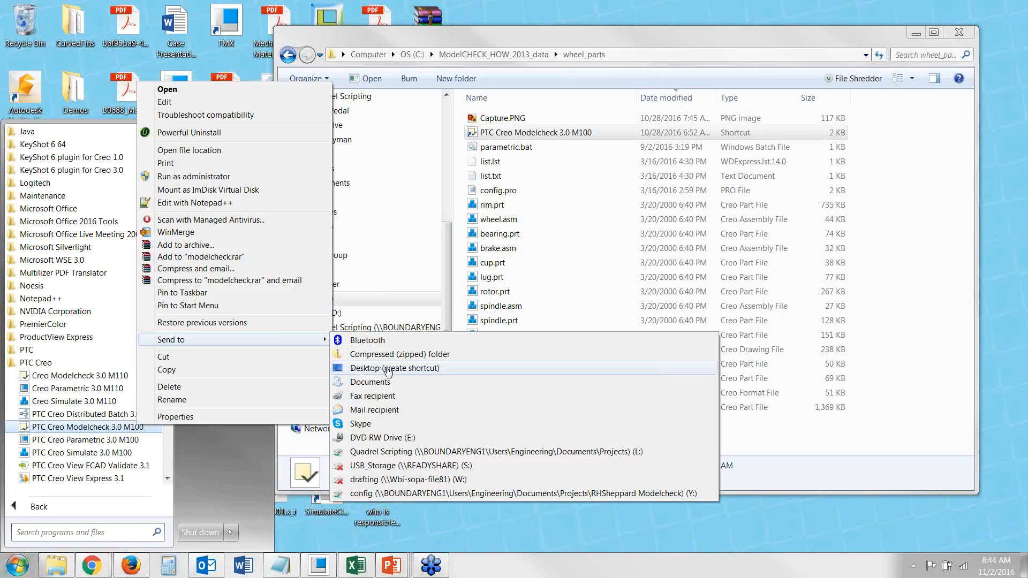
click(846, 454)
click(847, 455)
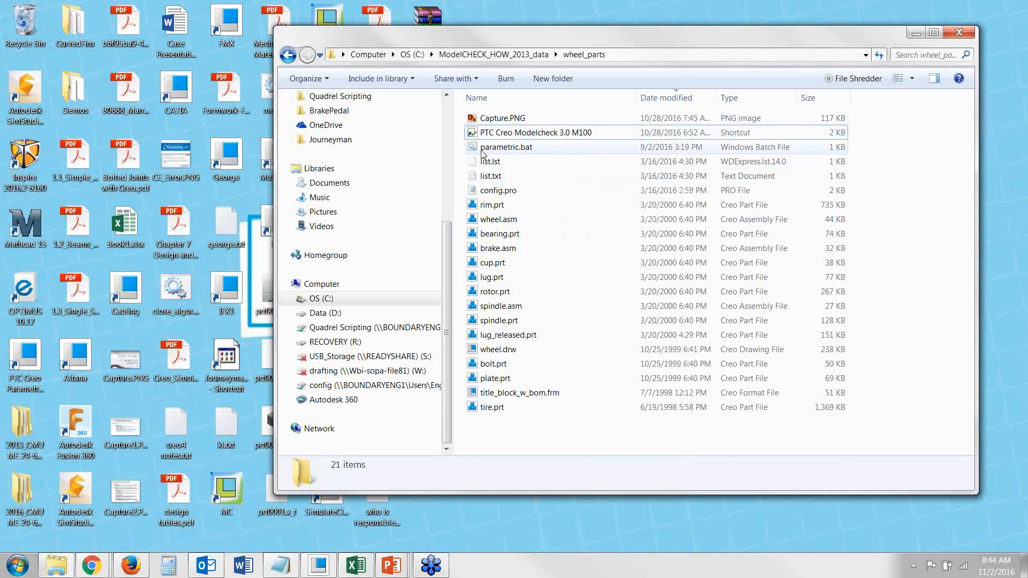
- Select all the Creo files from rim.prt through tire.prt in the wheel_parts folder
click(484, 410)
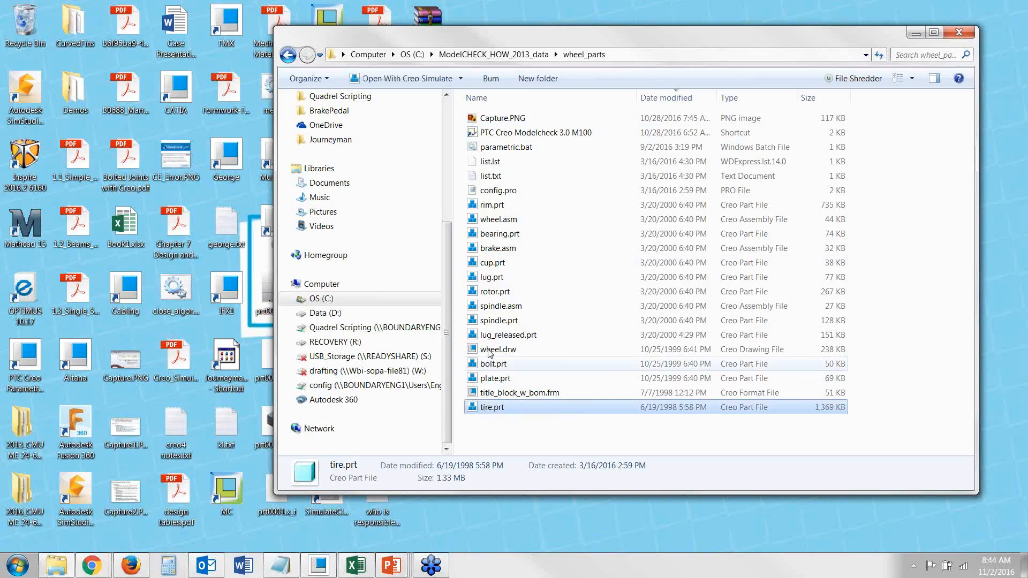
ctrl+click(487, 205)
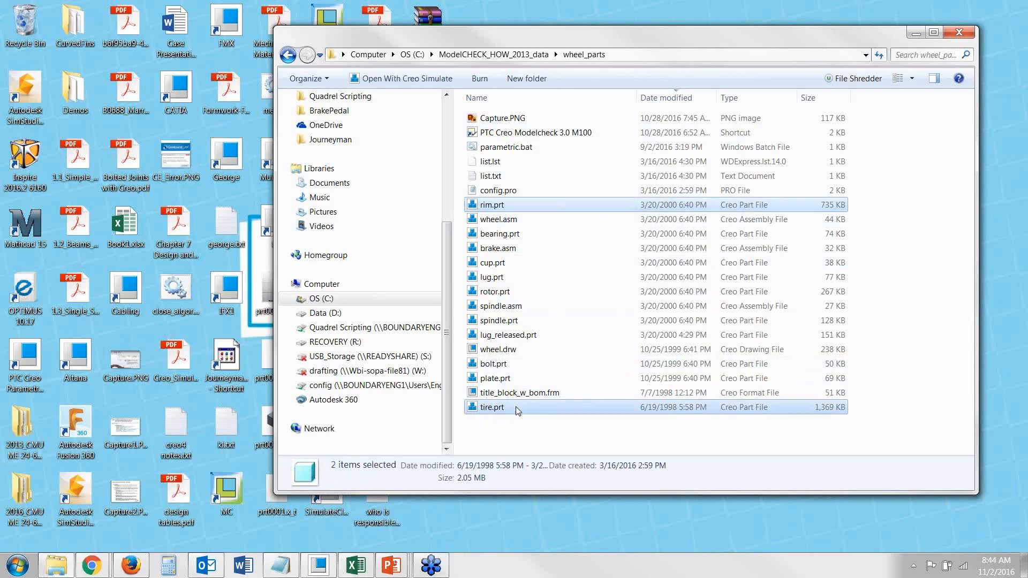
ctrl+click(504, 206)
shift+click(503, 211)
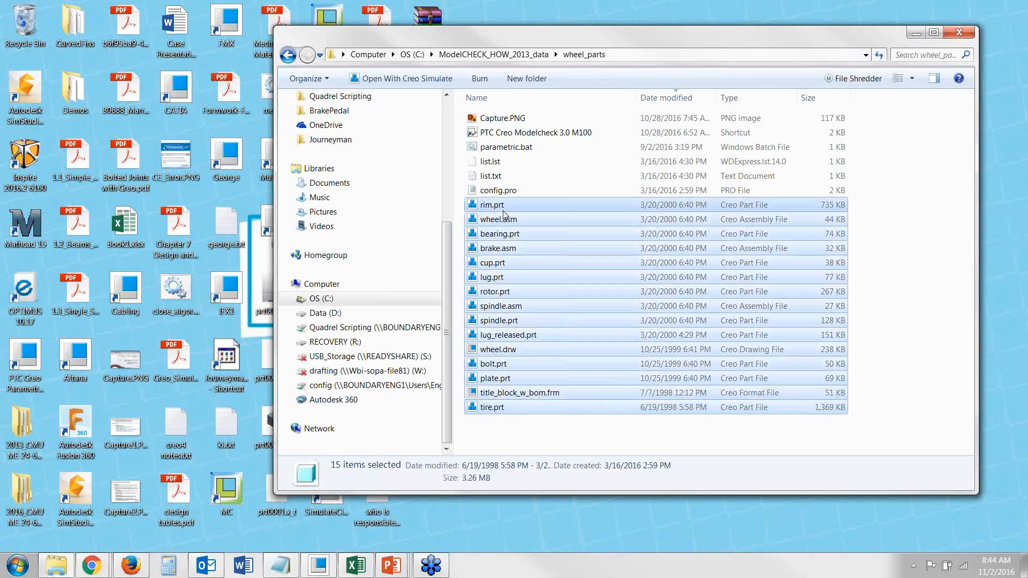
- Inspect the config.pro file and the PTC Creo Modelcheck 3.0 M100 shortcut in the wheel_parts folder
click(509, 191)
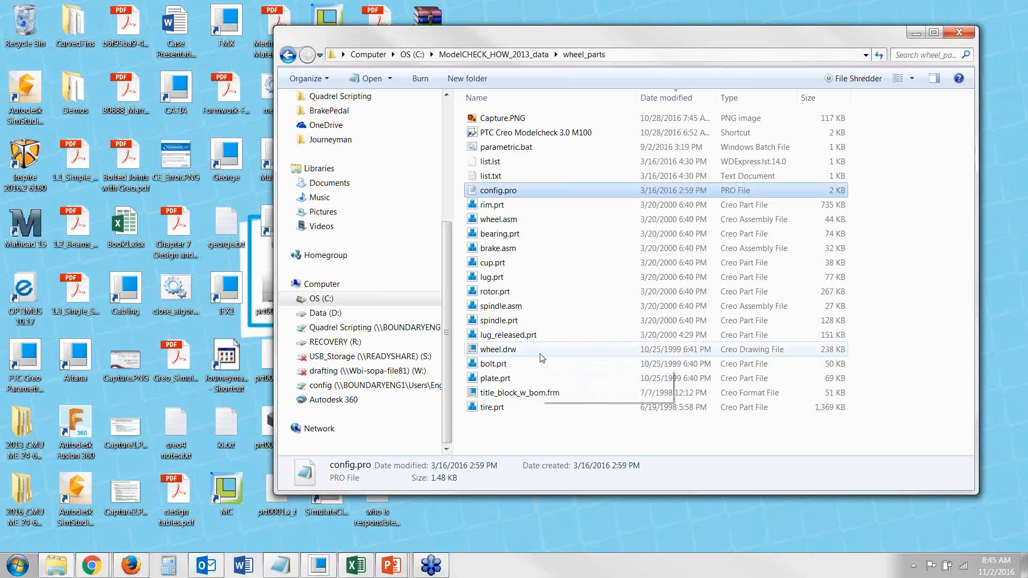
click(515, 135)
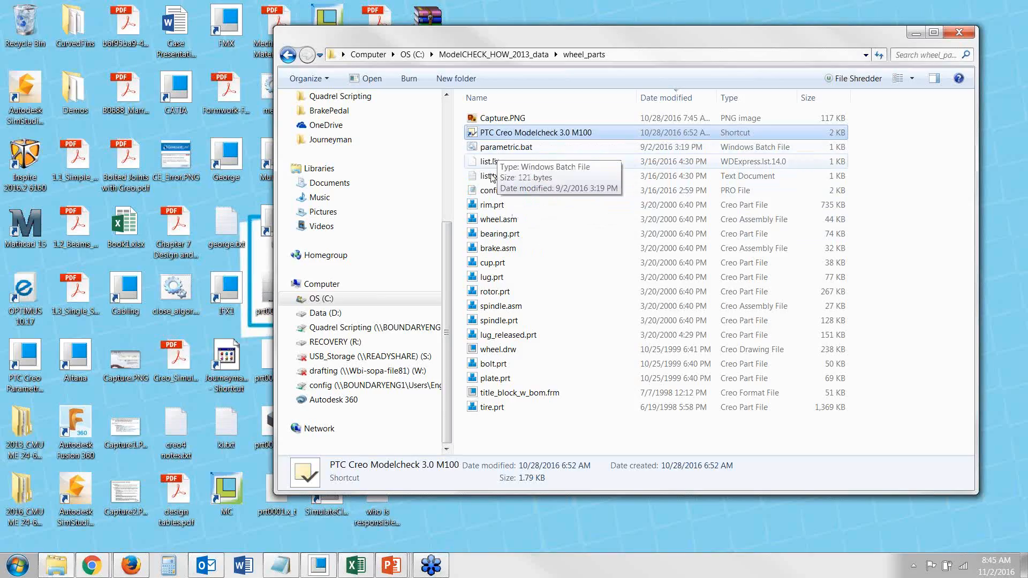
click(498, 191)
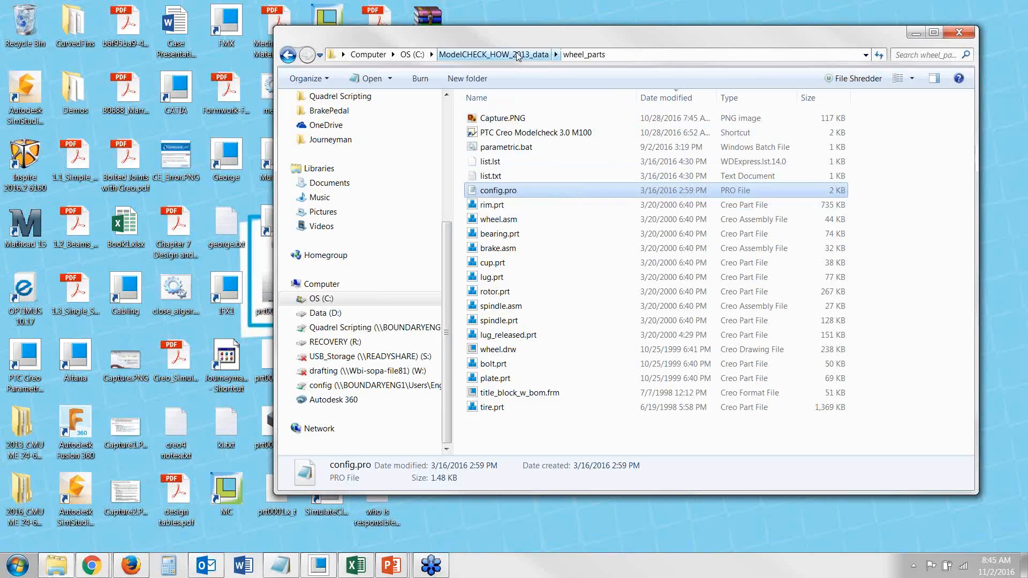
- Go to the check folder inside the config folder of ModelCHECK_HOW_2013_data
click(517, 55)
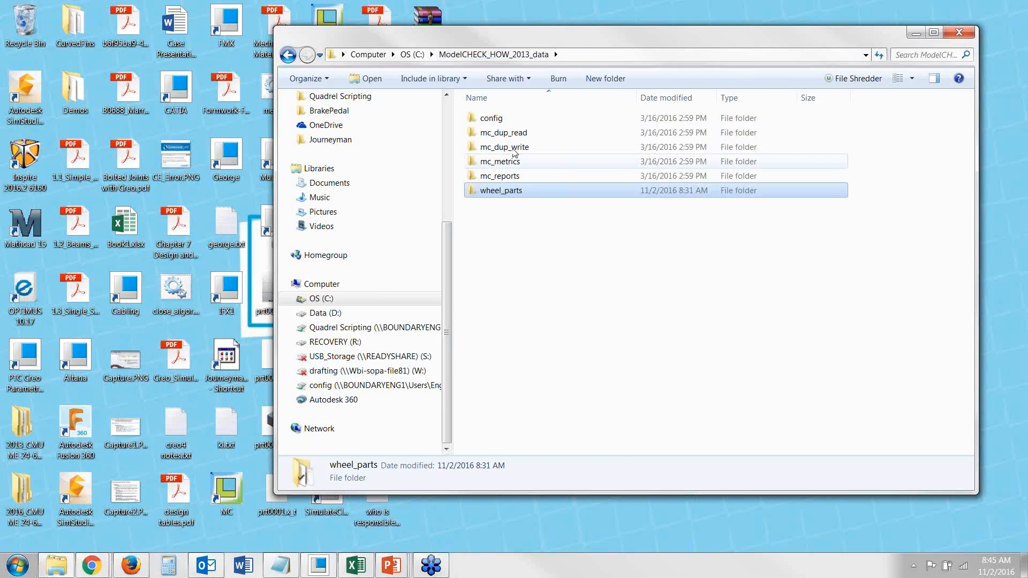
double_click(509, 118)
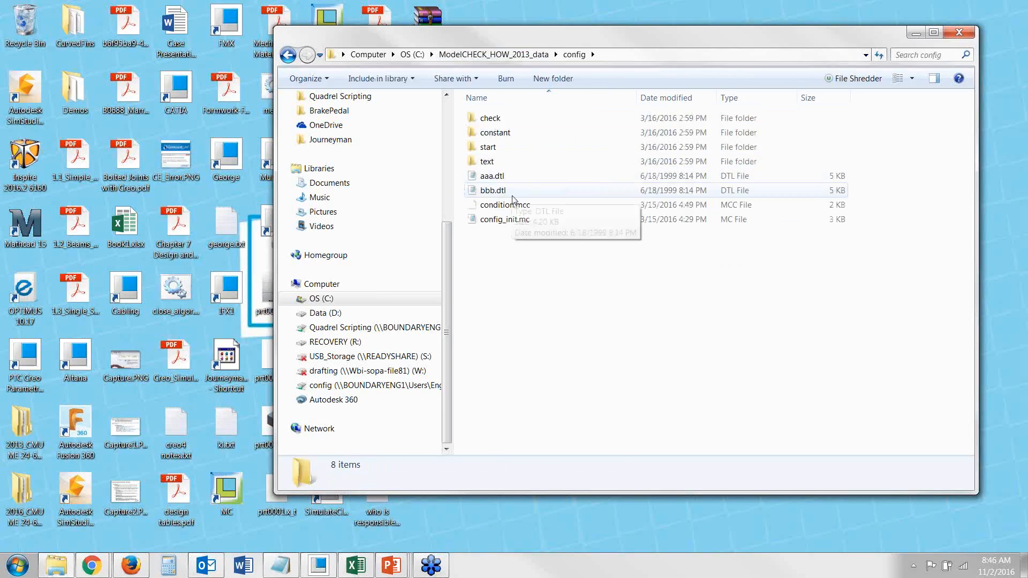
double_click(538, 123)
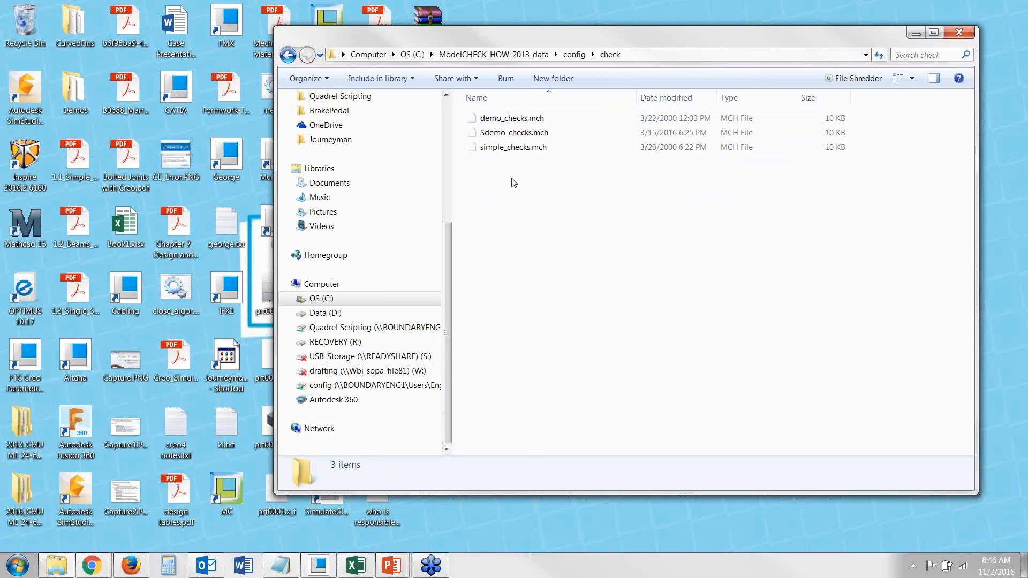
- Open Sdemo_checks.mch in a maximized Notepad++ window, declining the program update
click(533, 122)
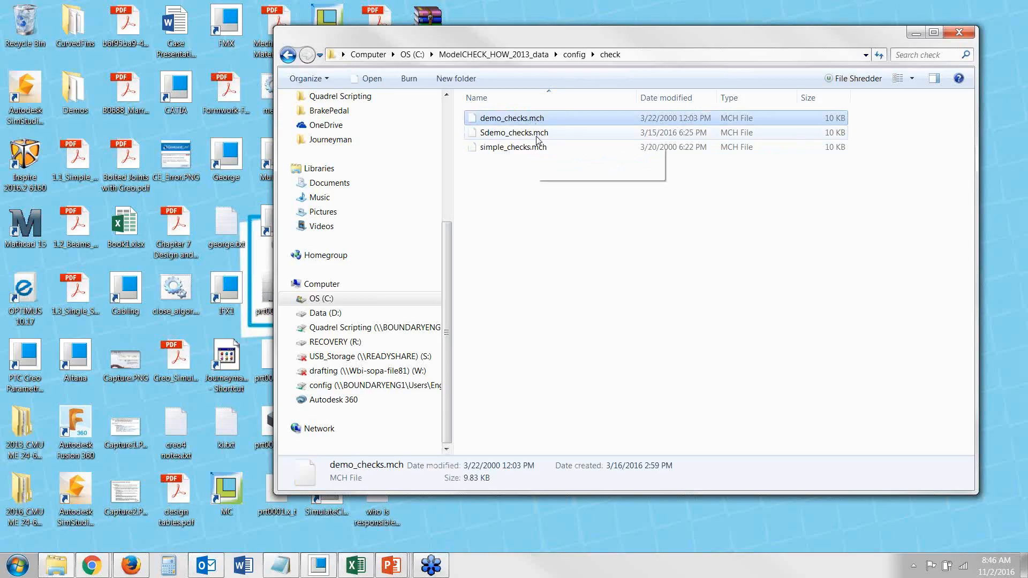
right_click(538, 137)
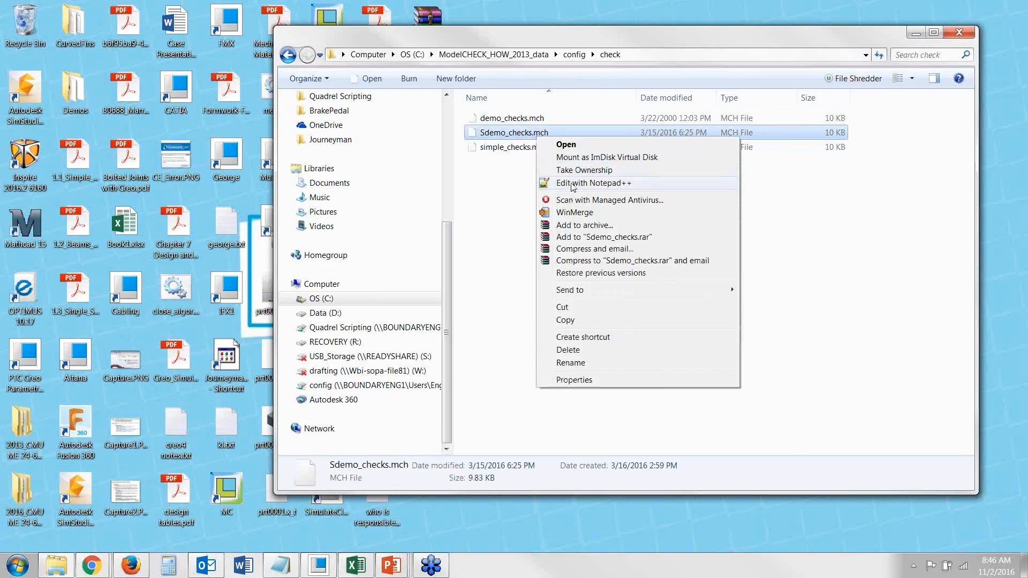
click(572, 184)
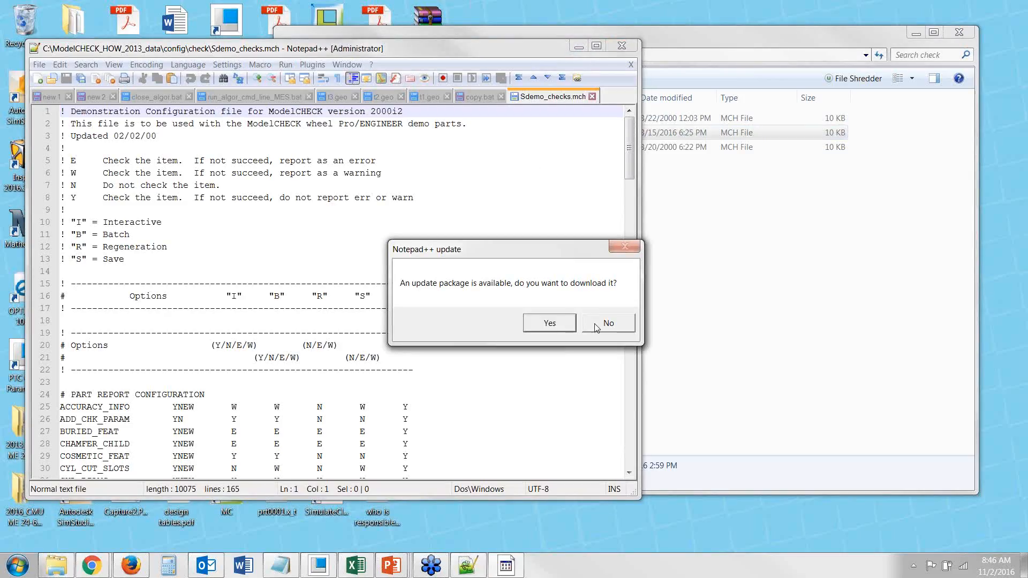
click(607, 323)
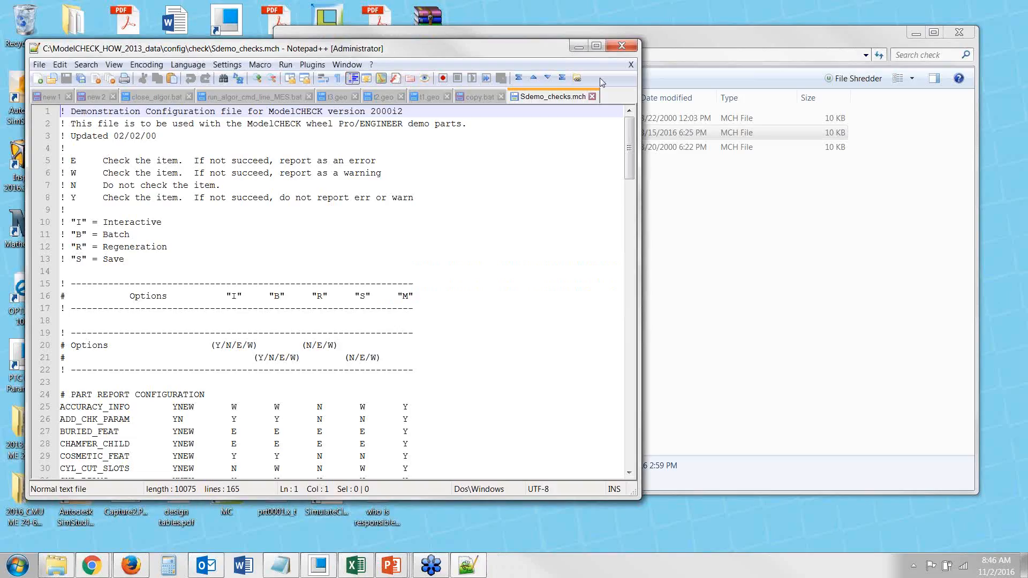
click(596, 46)
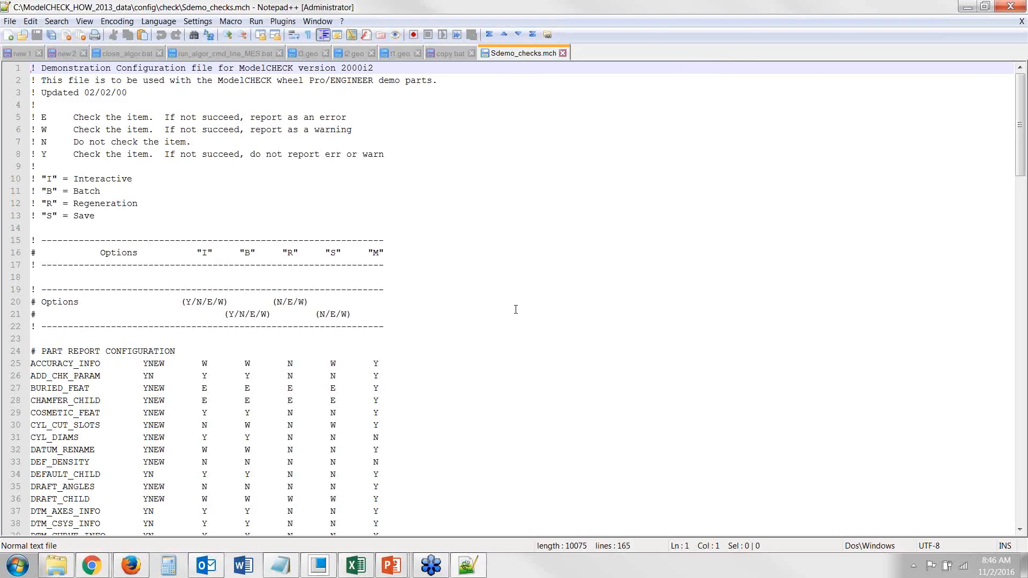
- Examine the mode columns and part report checks in Sdemo_checks.mch, highlighting the batch setting of EXTRA_LAYERS, and minimize the editor
scroll(516, 310, down, 4)
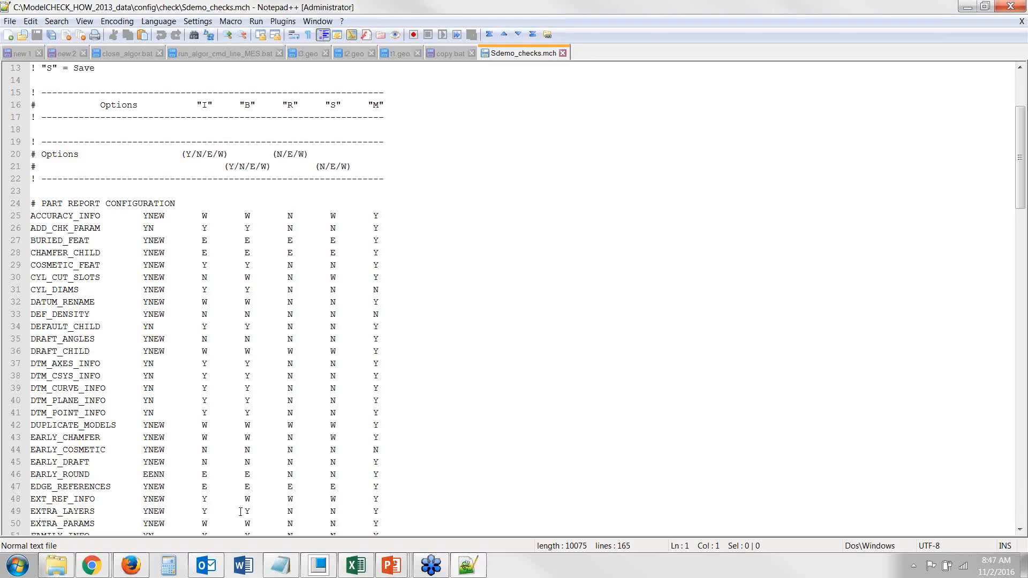
drag(241, 513, 253, 513)
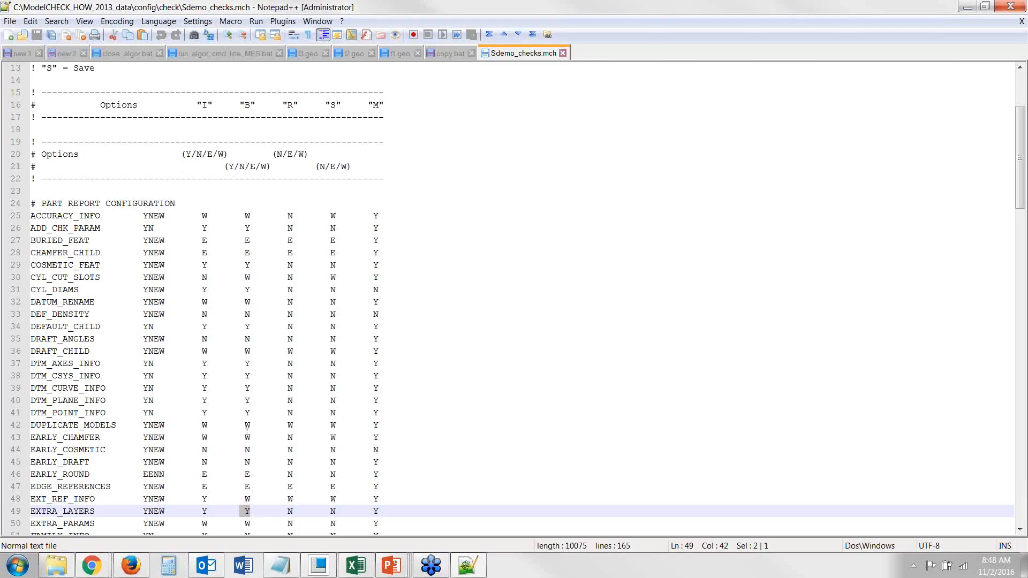
scroll(247, 433, up, 4)
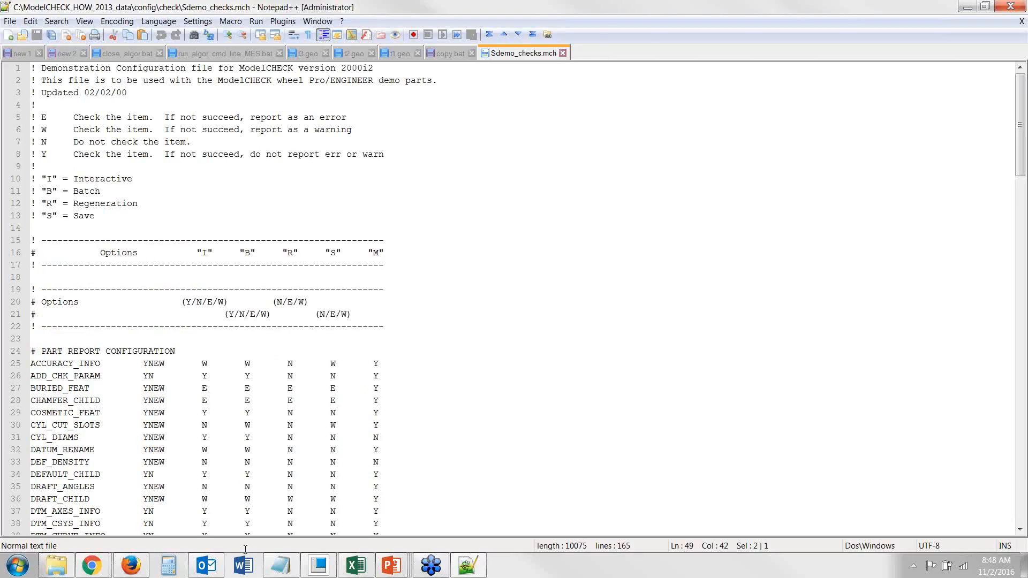
scroll(248, 522, down, 6)
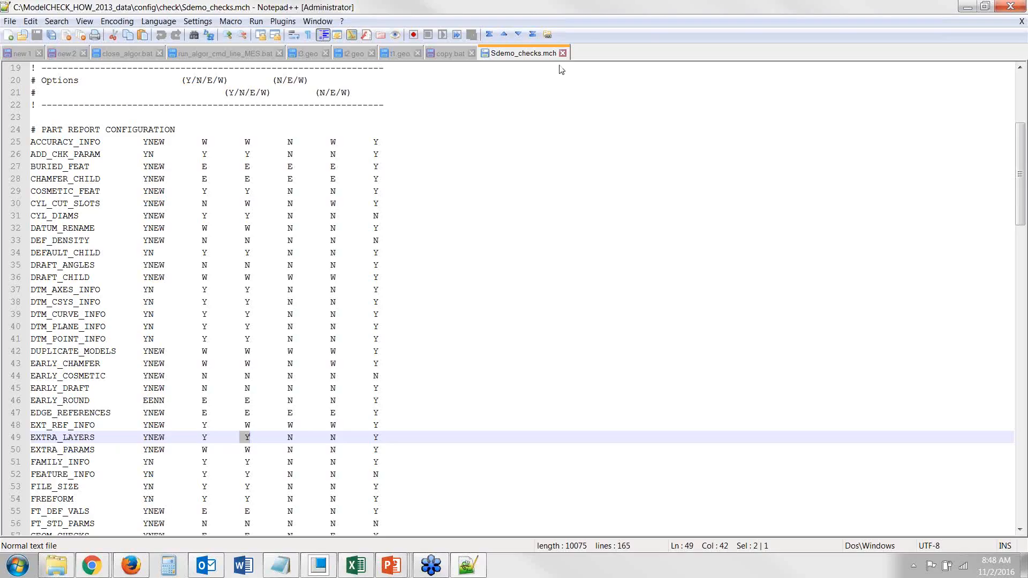
click(967, 7)
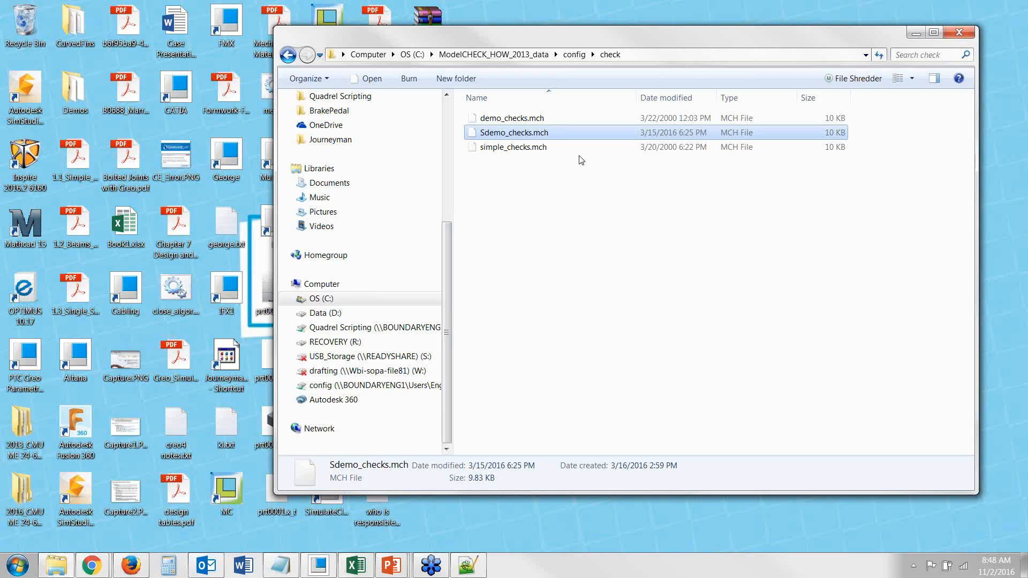
- Open demo_start.mcs from the config folder's start subfolder in Notepad++
click(580, 56)
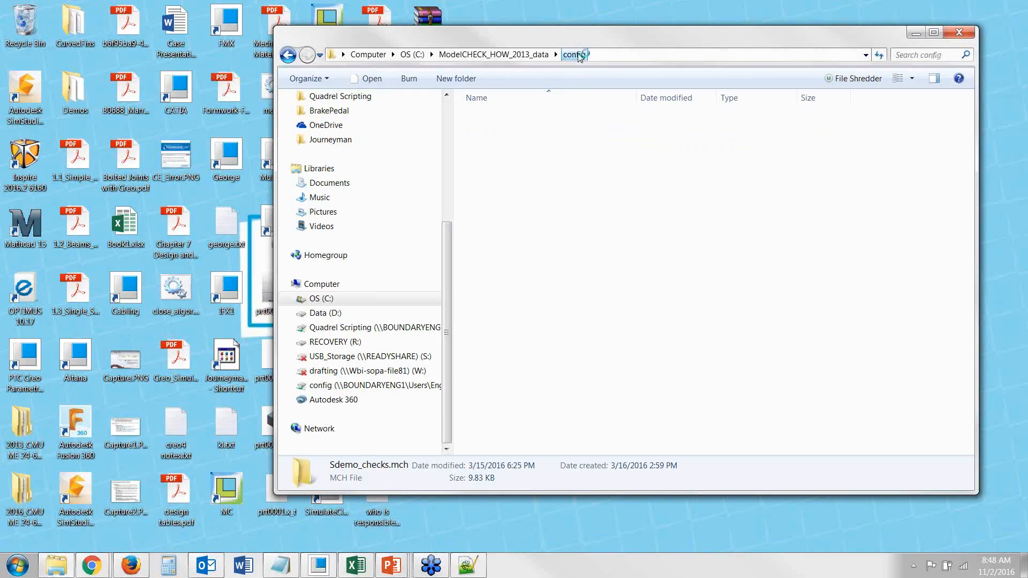
click(488, 149)
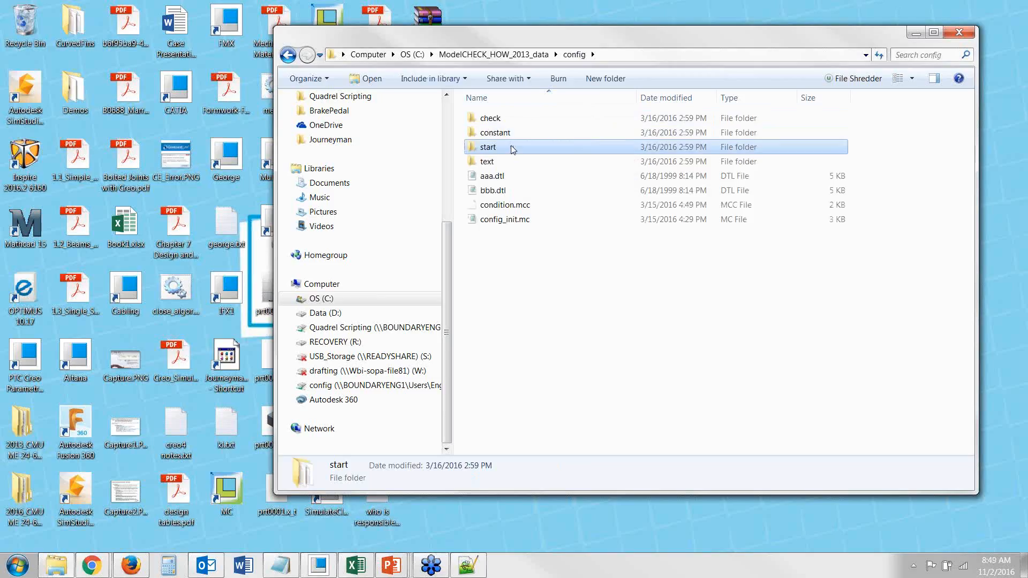
double_click(513, 150)
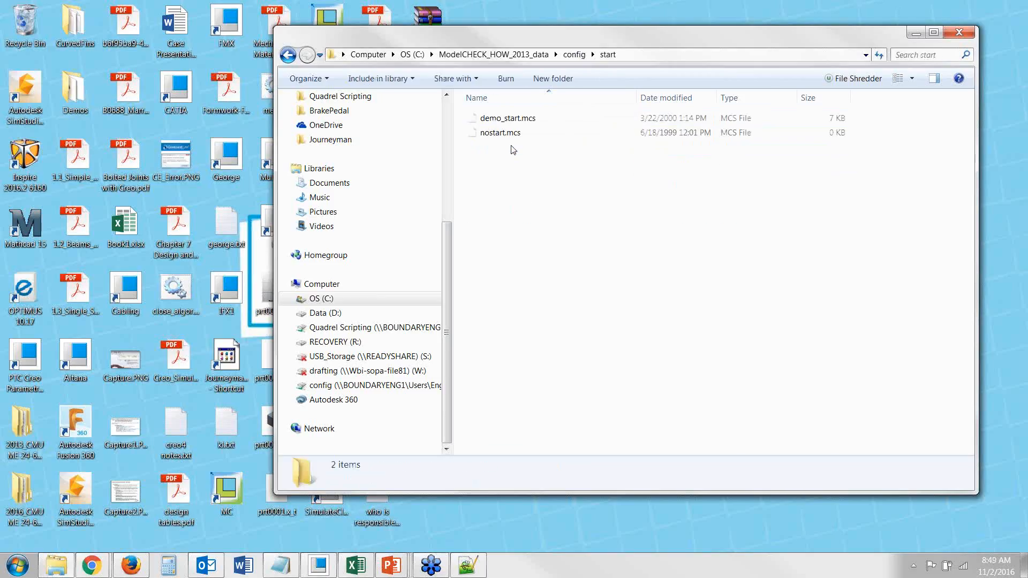
click(538, 121)
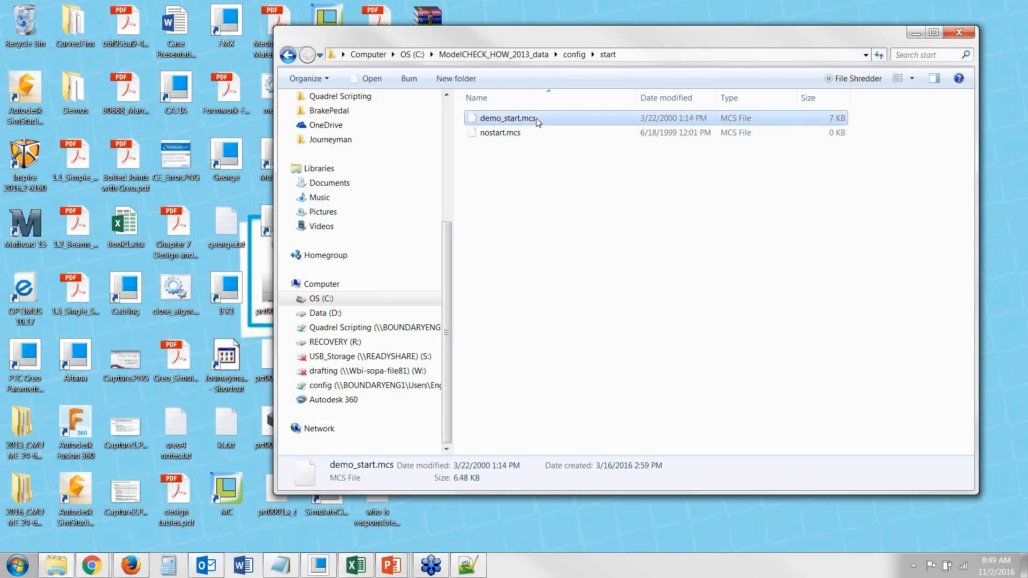
right_click(537, 120)
click(594, 166)
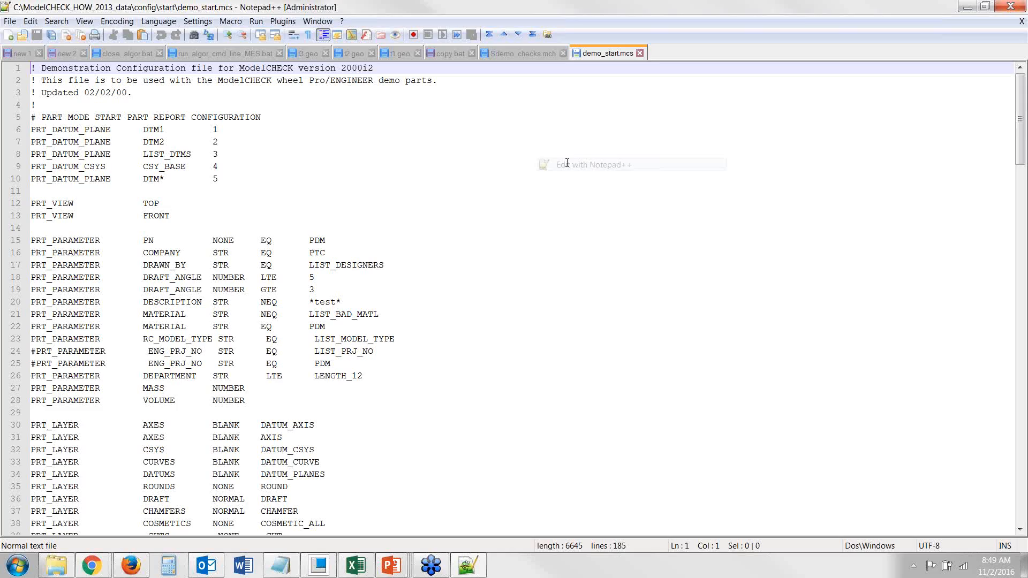
- Examine the part-mode datum plane, coordinate system and view entries, DTM1 through FRONT, in demo_start.mcs
scroll(381, 314, down, 1)
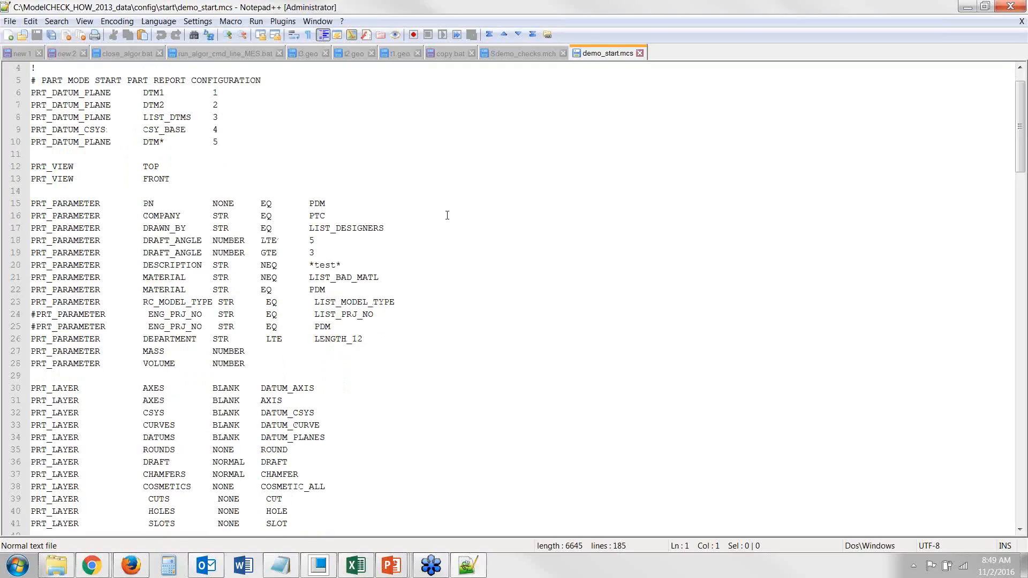
scroll(447, 215, up, 1)
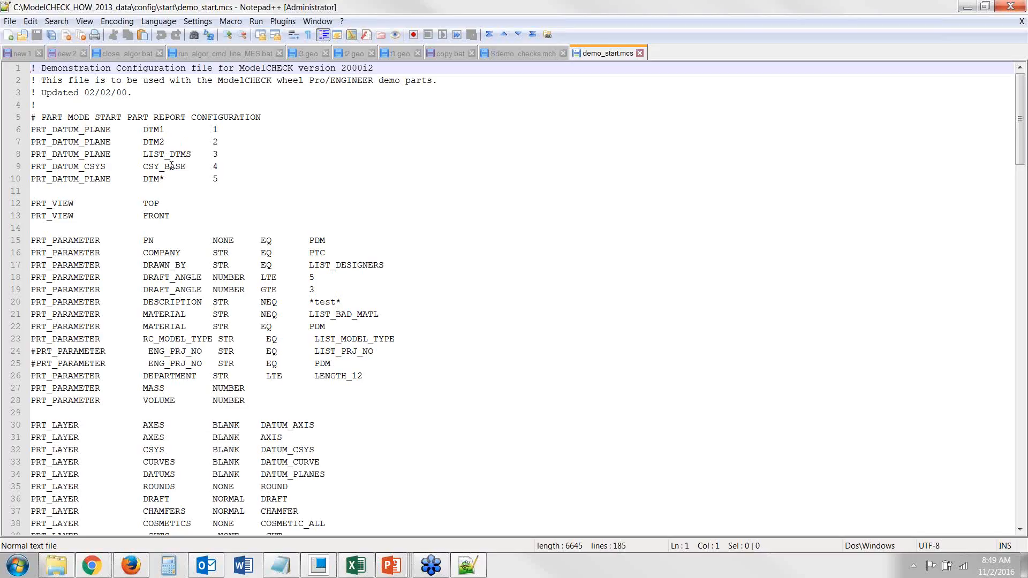
click(152, 134)
click(151, 141)
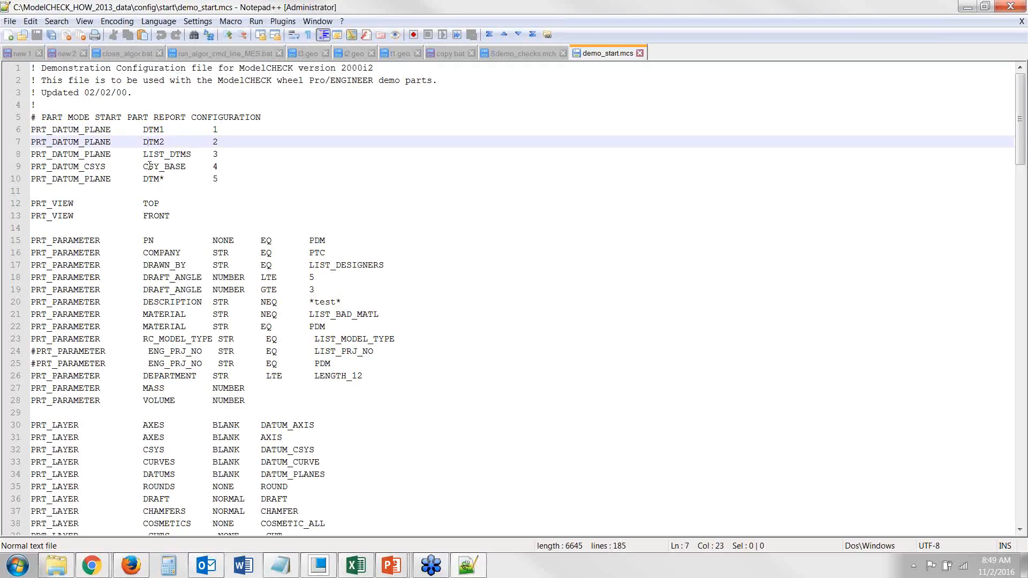
click(150, 167)
click(149, 178)
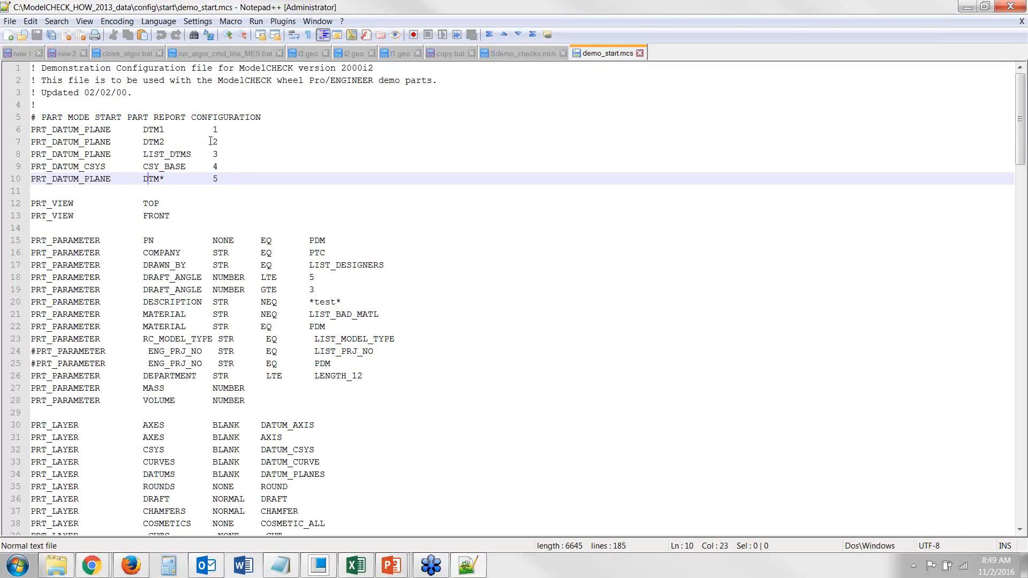
click(55, 203)
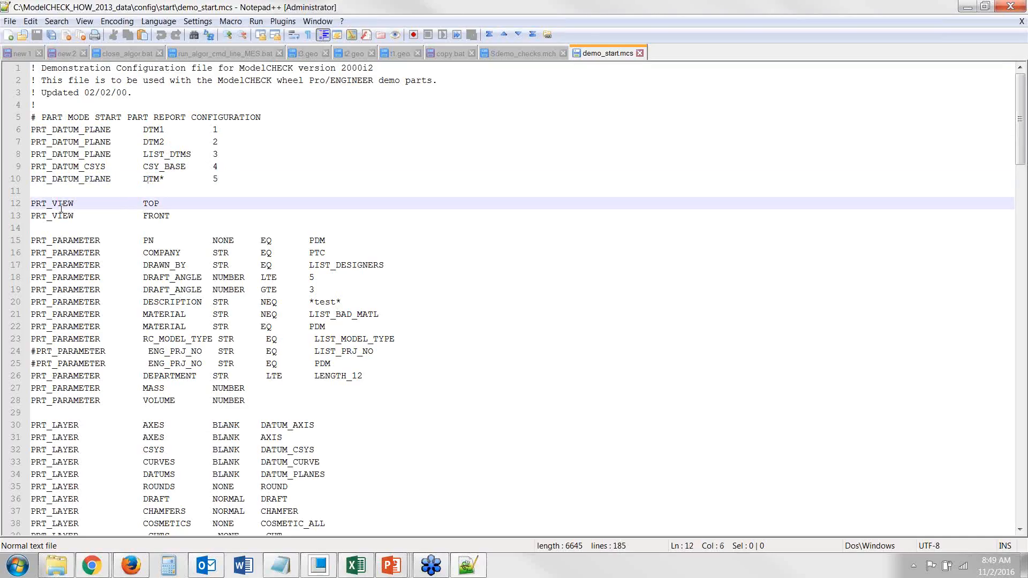
click(152, 215)
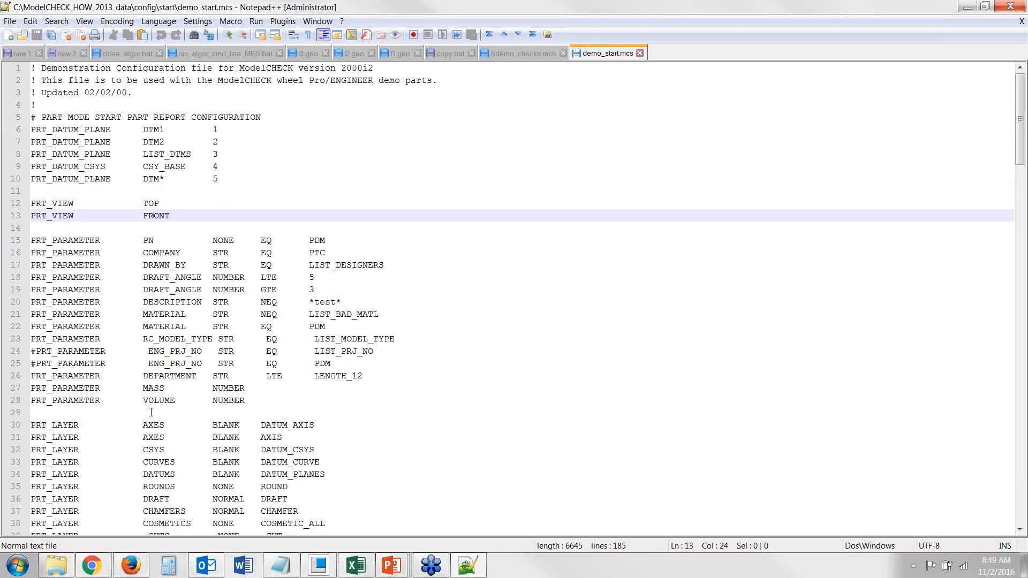
- Highlight the block of PRT_LAYER entries in demo_start.mcs, examine its two AXES lines, and minimize the editor
scroll(128, 428, down, 3)
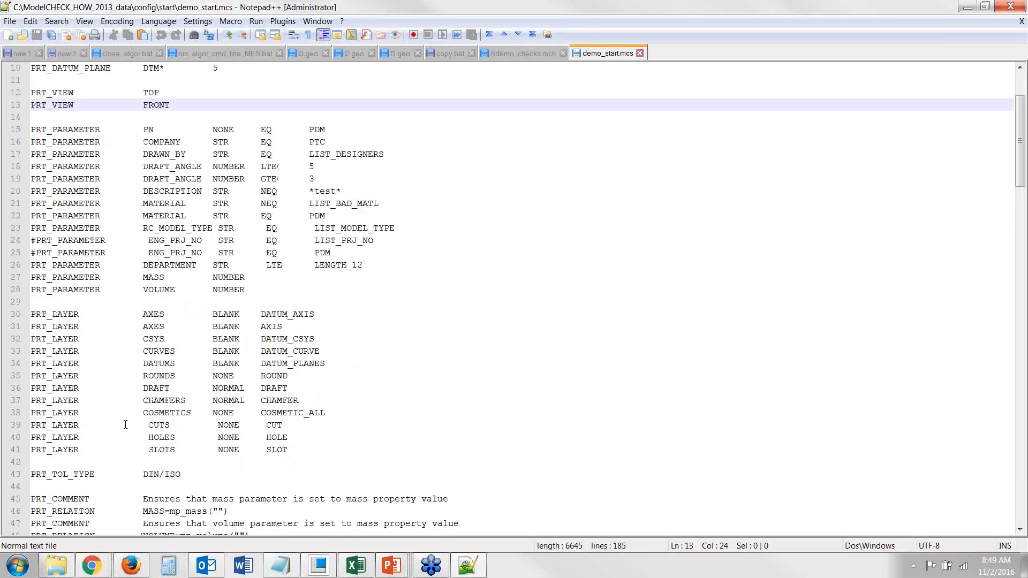
drag(31, 316, 325, 450)
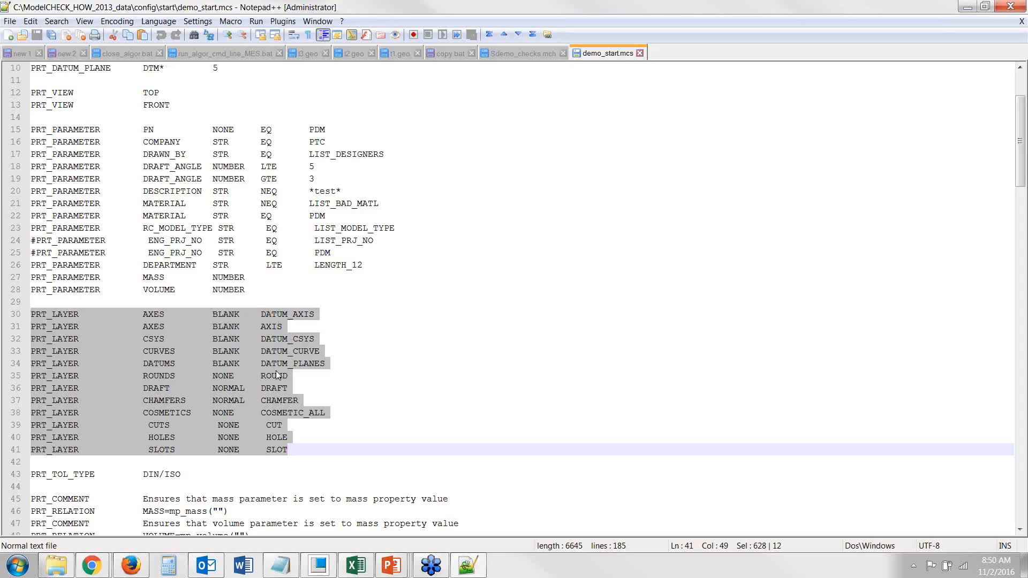
click(159, 315)
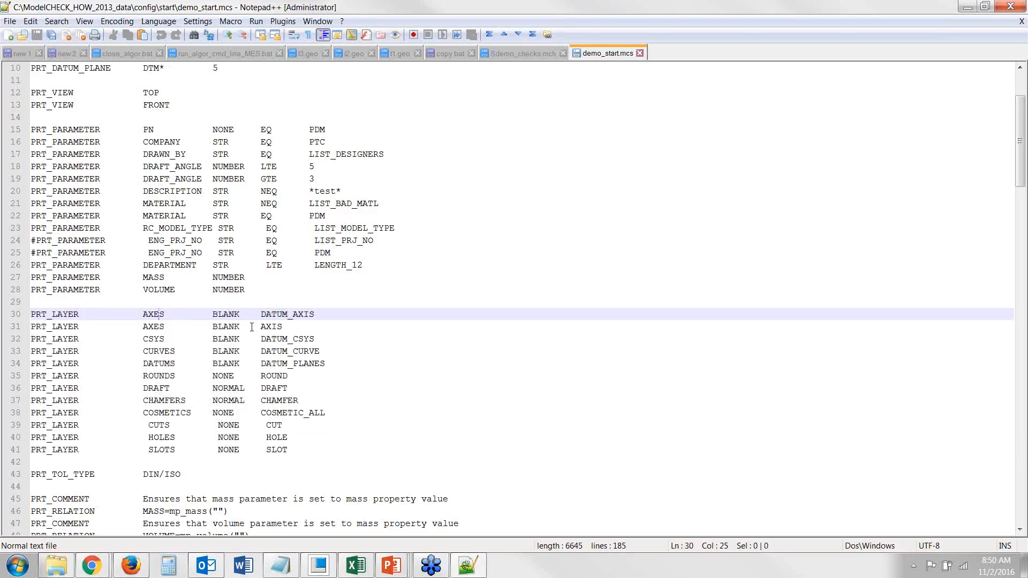
click(276, 325)
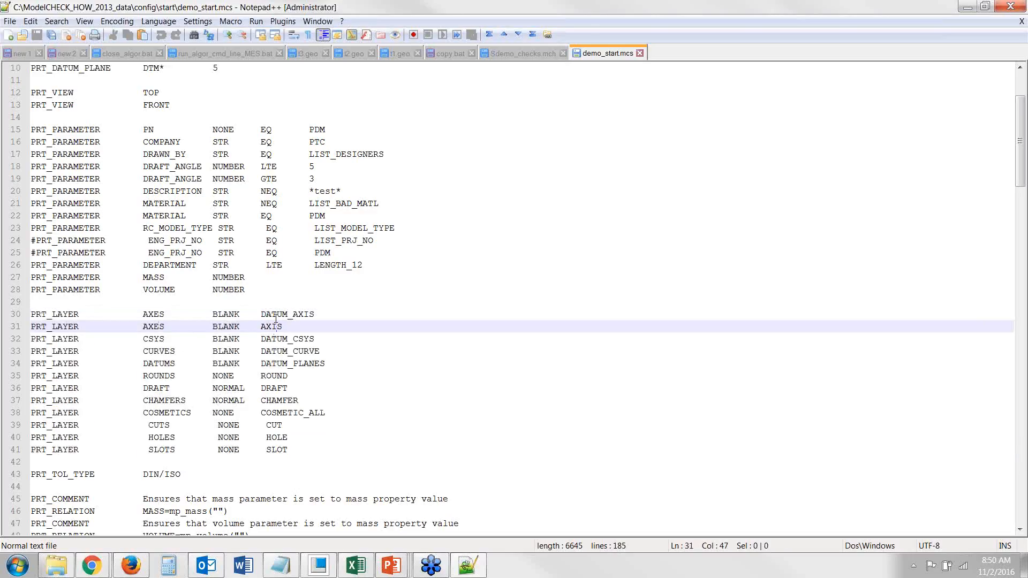
click(276, 316)
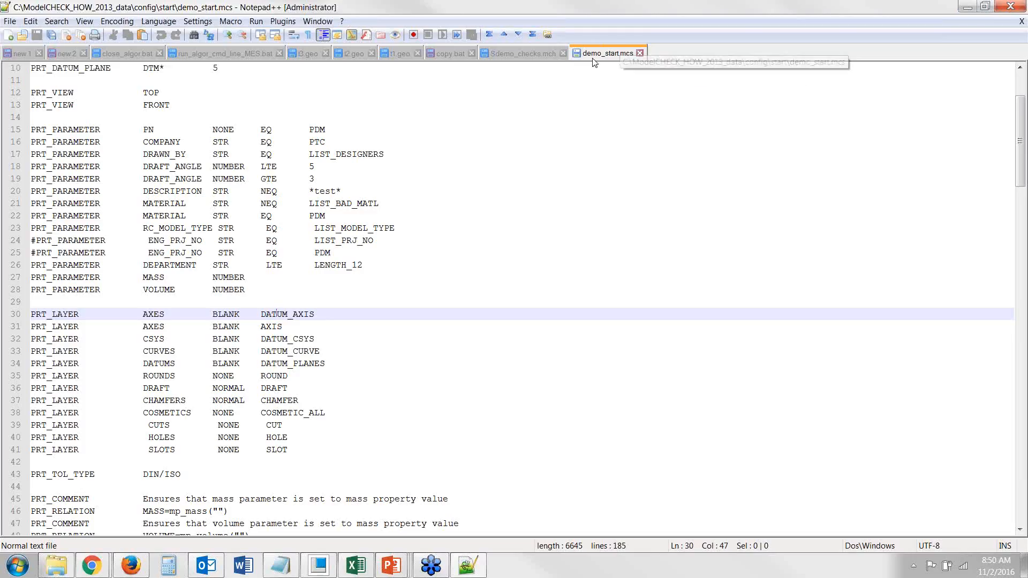
click(966, 5)
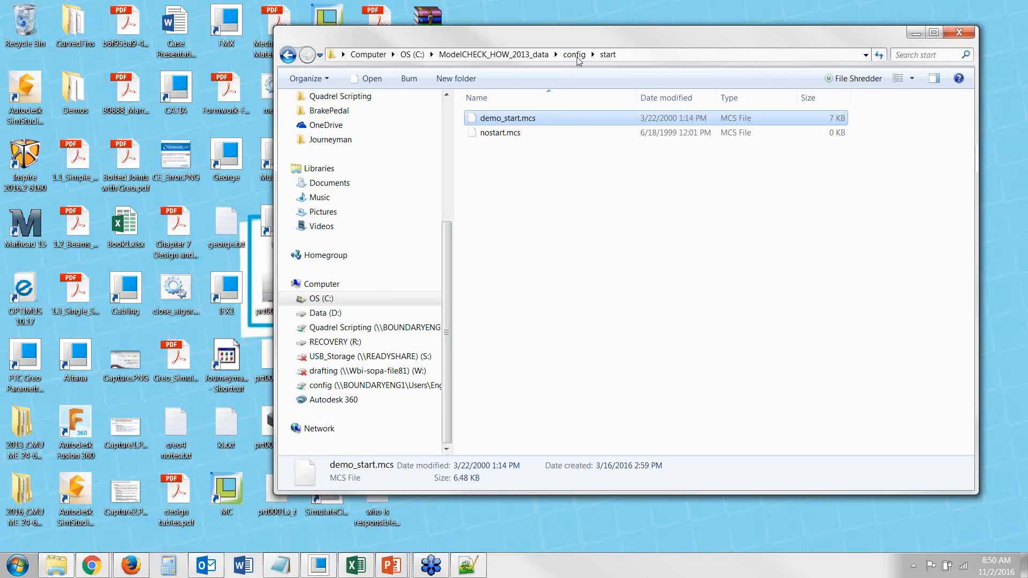
- Return to the config folder and open condition.mcc in Notepad++
click(573, 54)
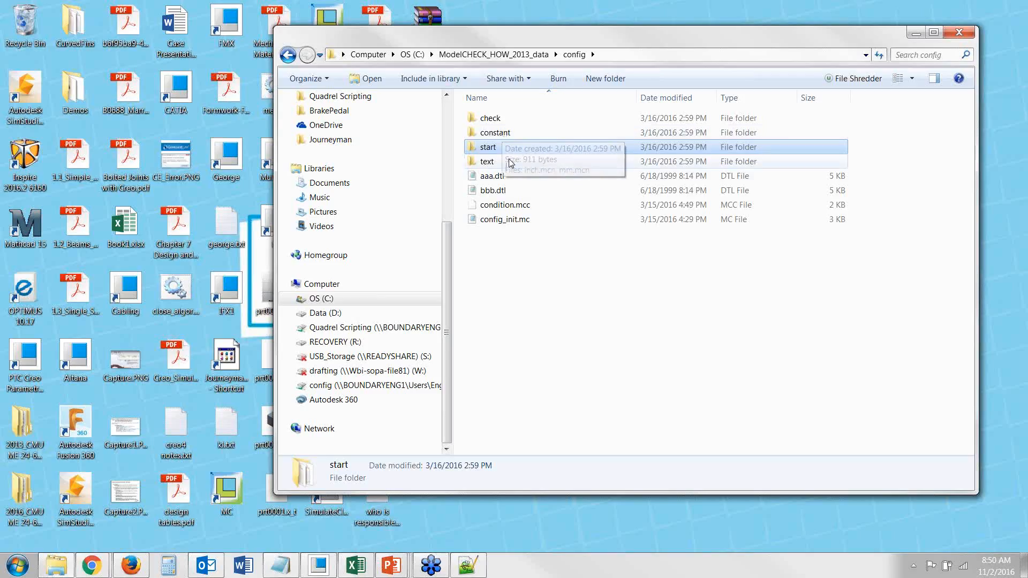
click(517, 206)
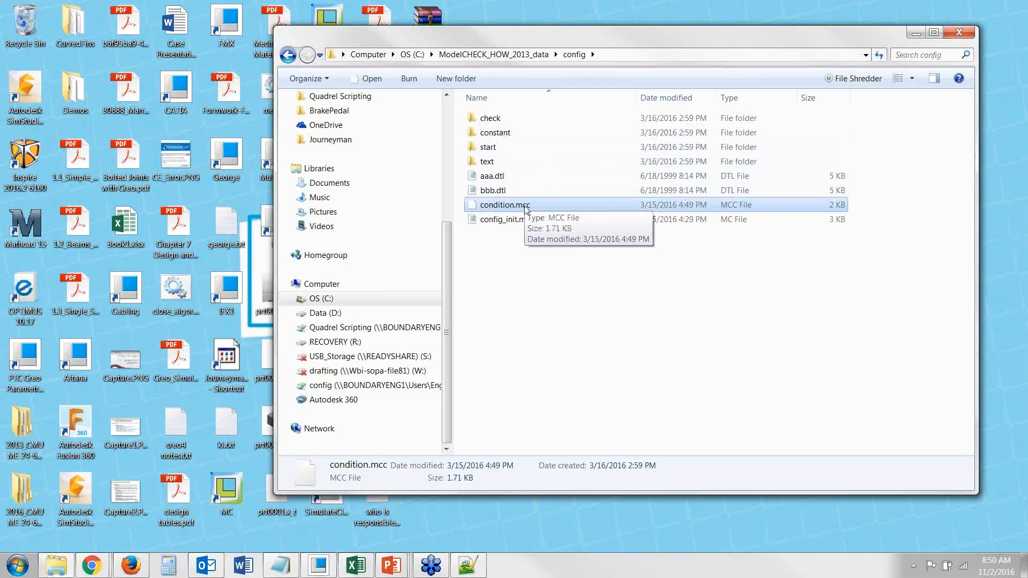
right_click(524, 208)
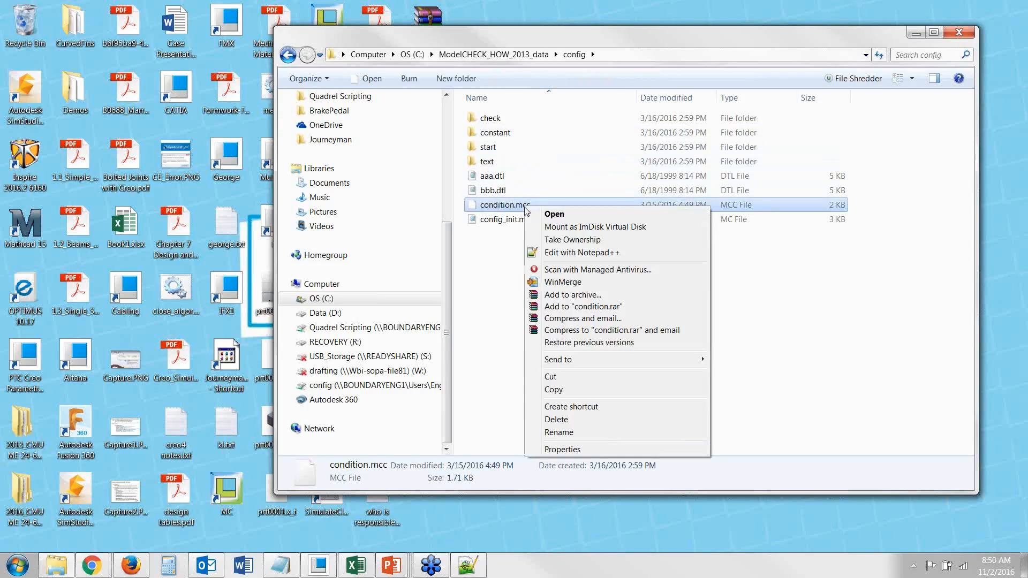
click(575, 253)
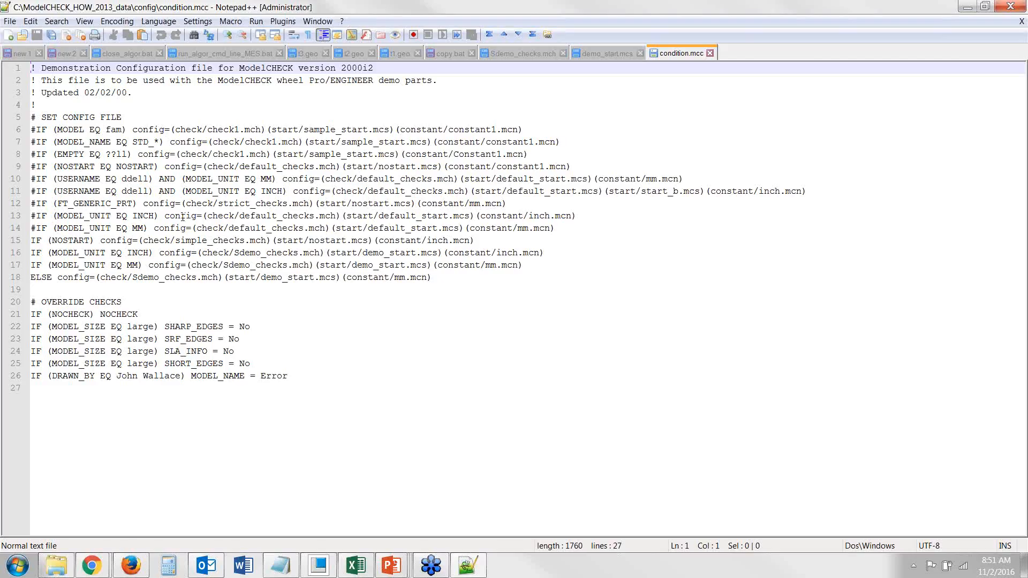
- Highlight default_checks.mch in the commented INCH and MM MODEL_UNIT conditions and the NOCHECK override line in condition.mcc
drag(144, 216, 149, 216)
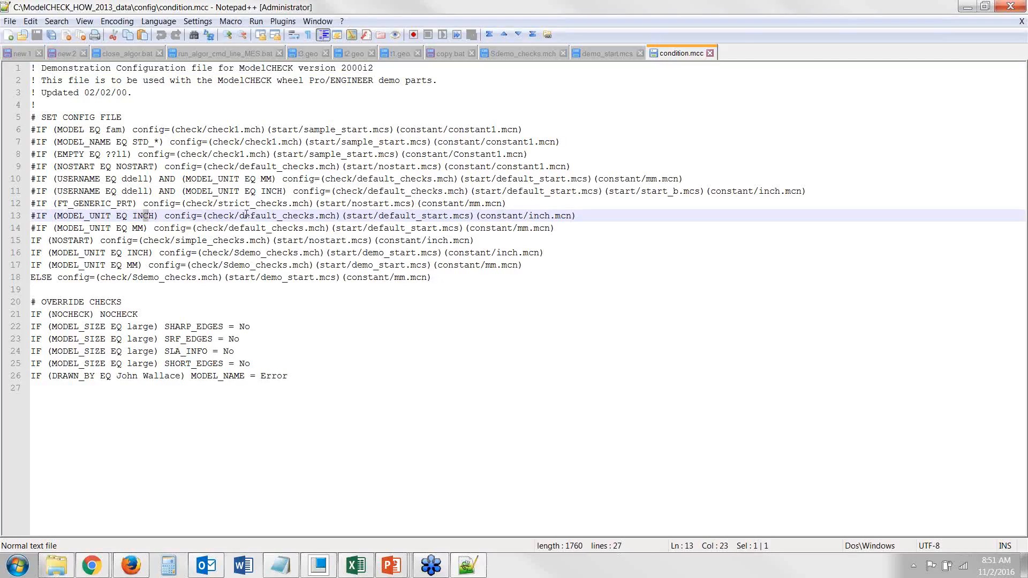
drag(239, 216, 336, 222)
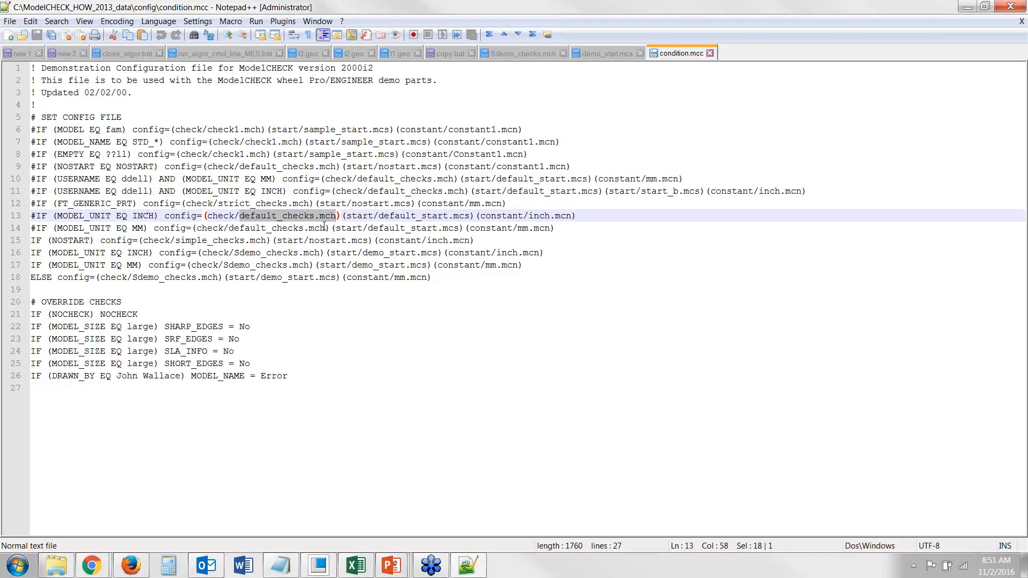
drag(324, 226, 228, 227)
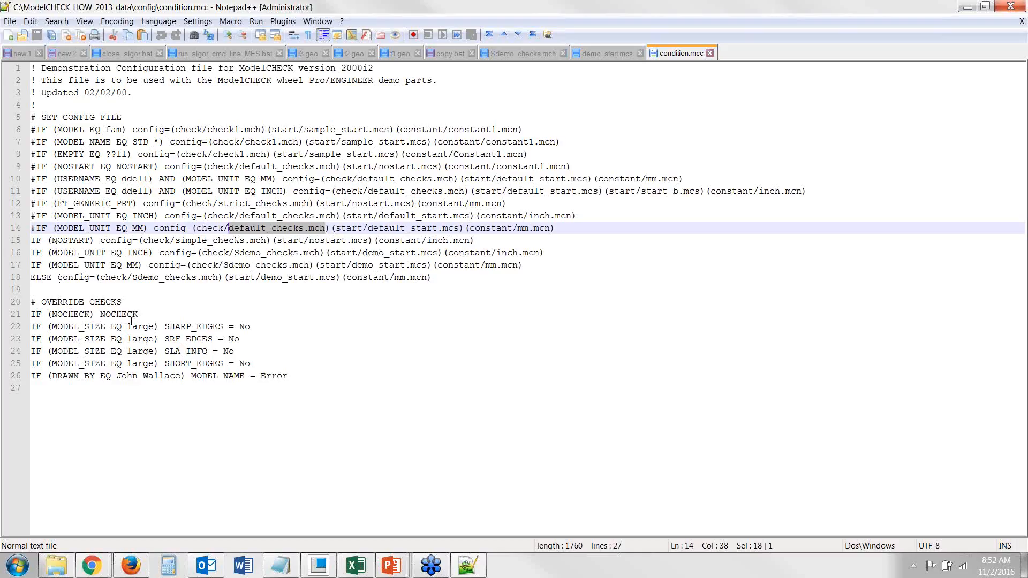
drag(142, 314, 21, 311)
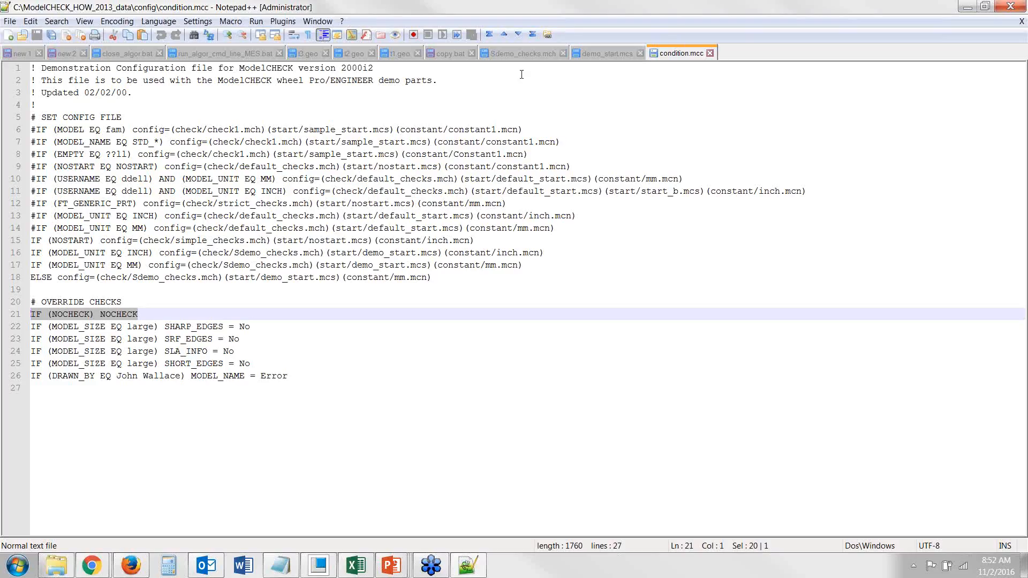
- Highlight the EXTRA_LAYERS check name in Sdemo_checks.mch and return to the layer entries in demo_start.mcs
click(528, 56)
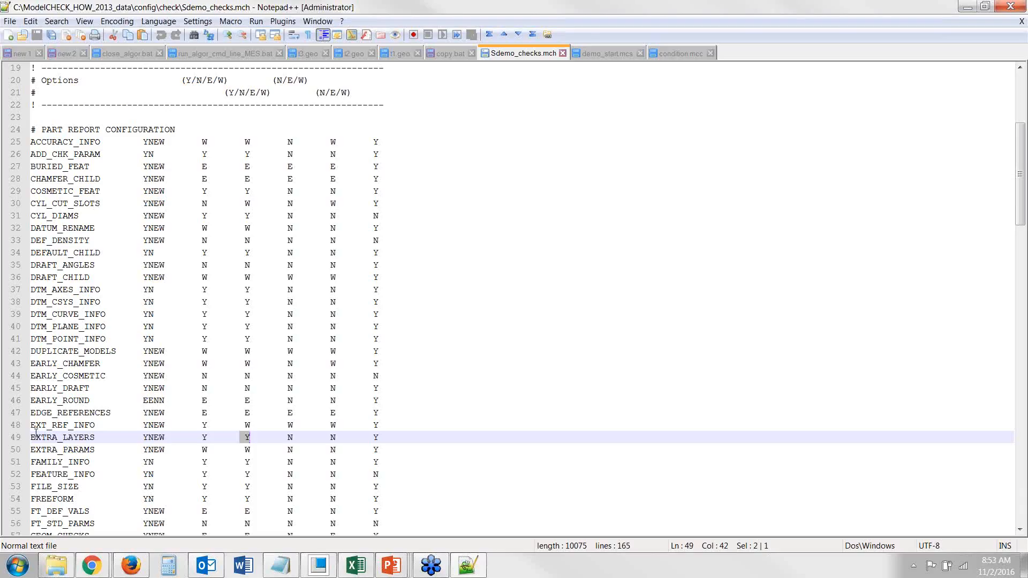
drag(103, 438, 26, 445)
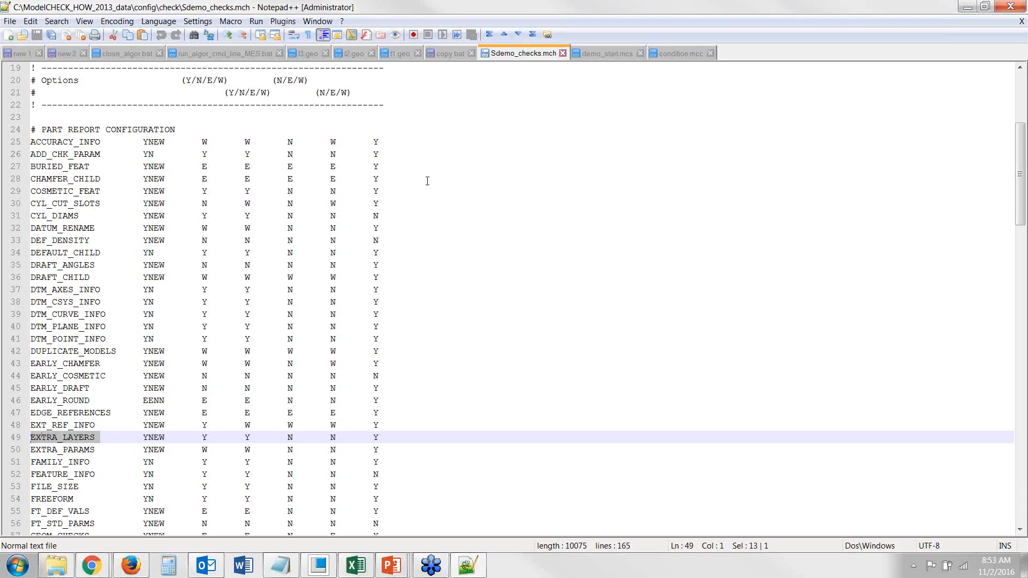
click(599, 56)
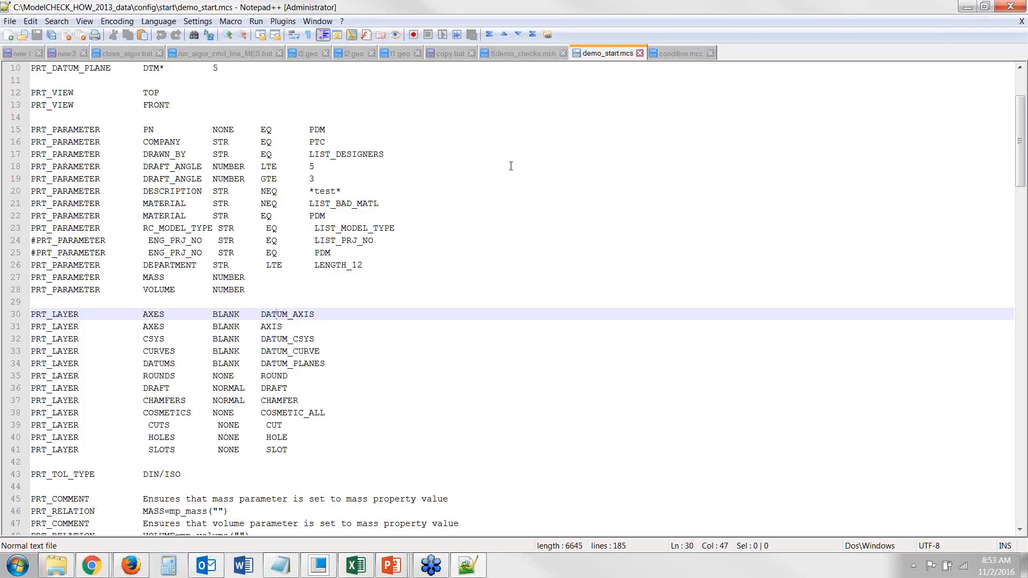
- Minimize the editor and go to the wheel_parts folder inside ModelCHECK_HOW_2013_data
click(969, 7)
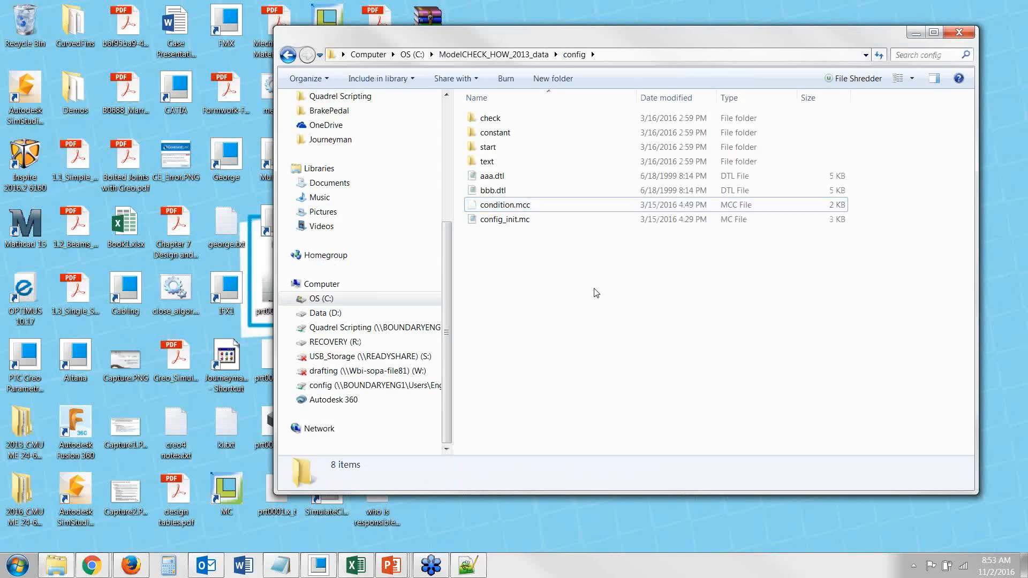
click(556, 54)
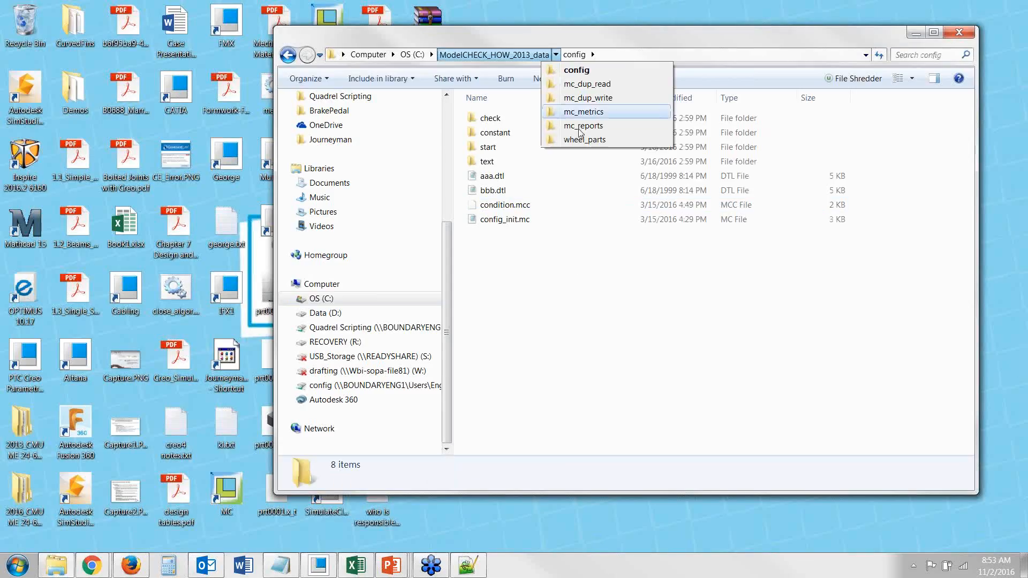
click(586, 140)
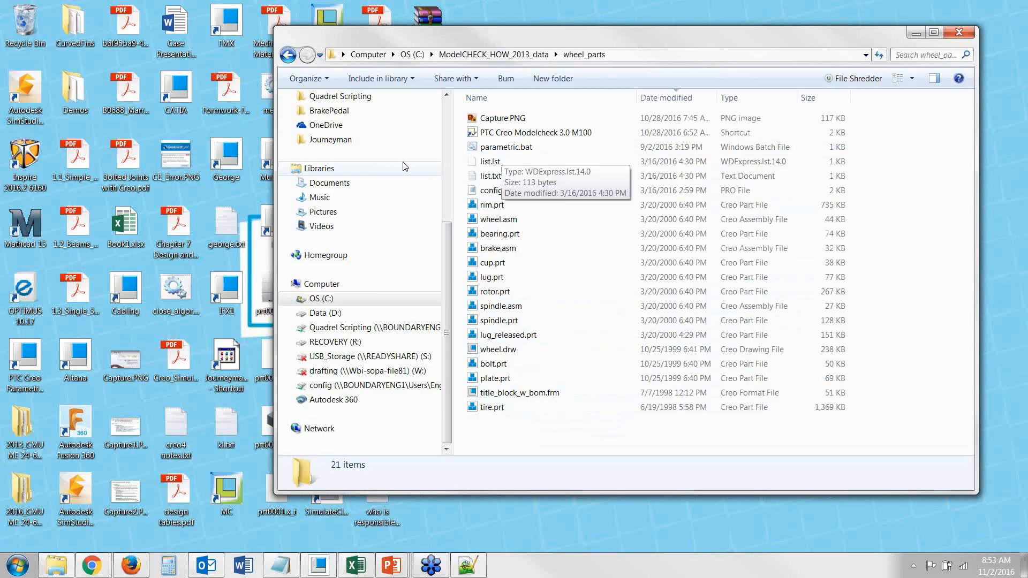
- Open the file location of the desktop shortcut beside CE_Error.PNG, locate parametric.bat in the bin folder, and close that window
click(232, 164)
right_click(229, 163)
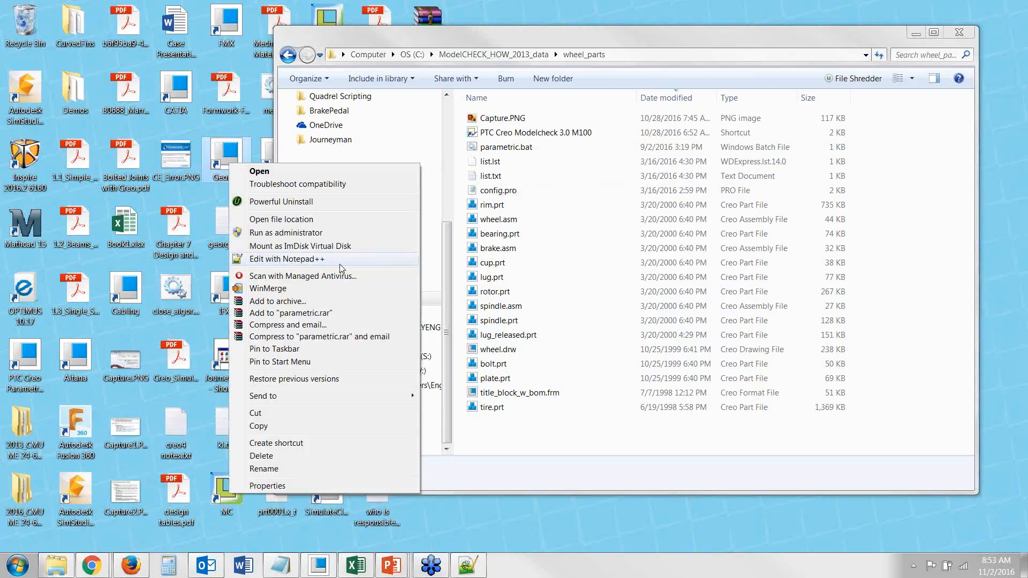
click(322, 220)
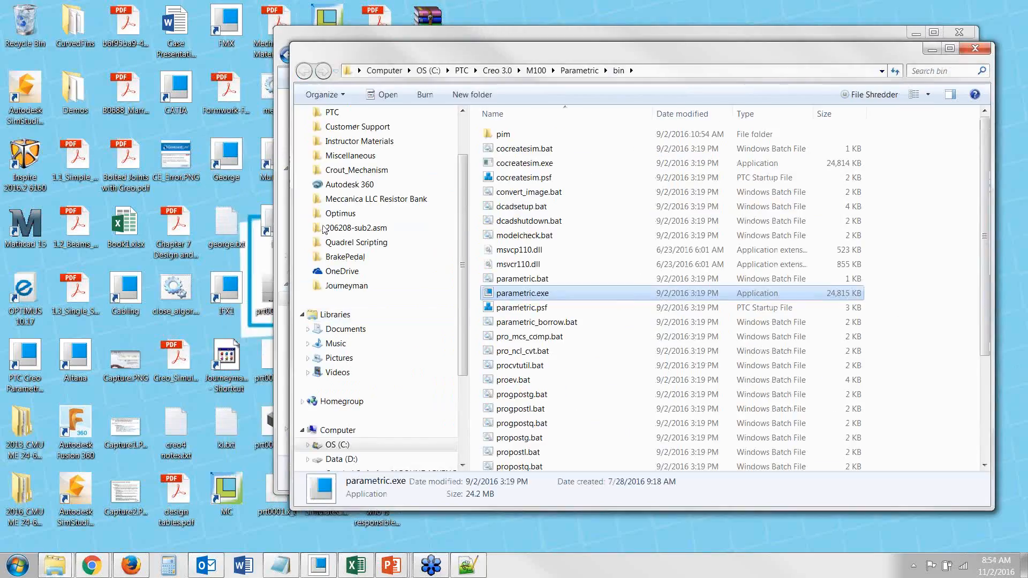
drag(817, 55, 512, 23)
click(241, 247)
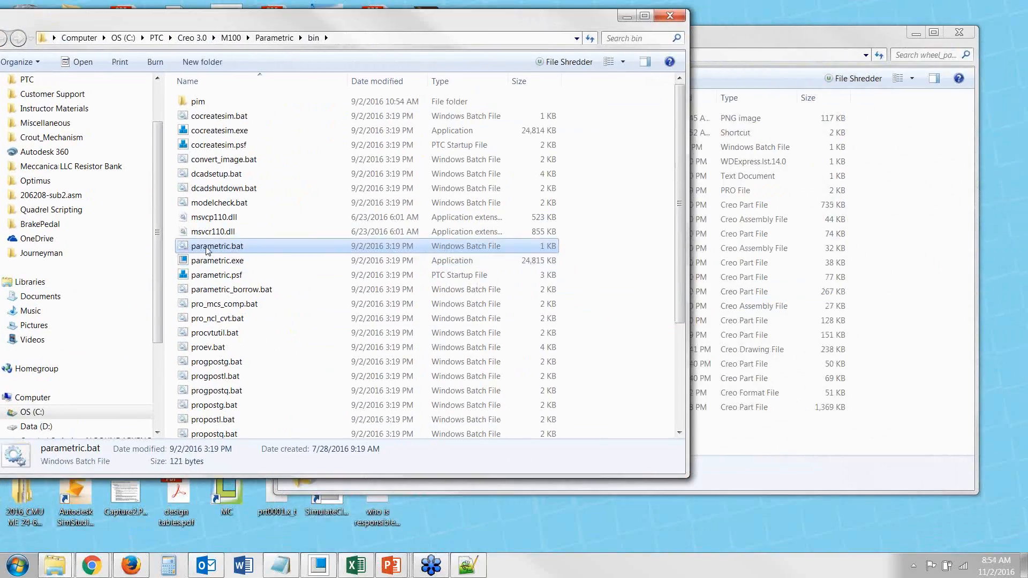
drag(230, 247, 232, 249)
click(910, 323)
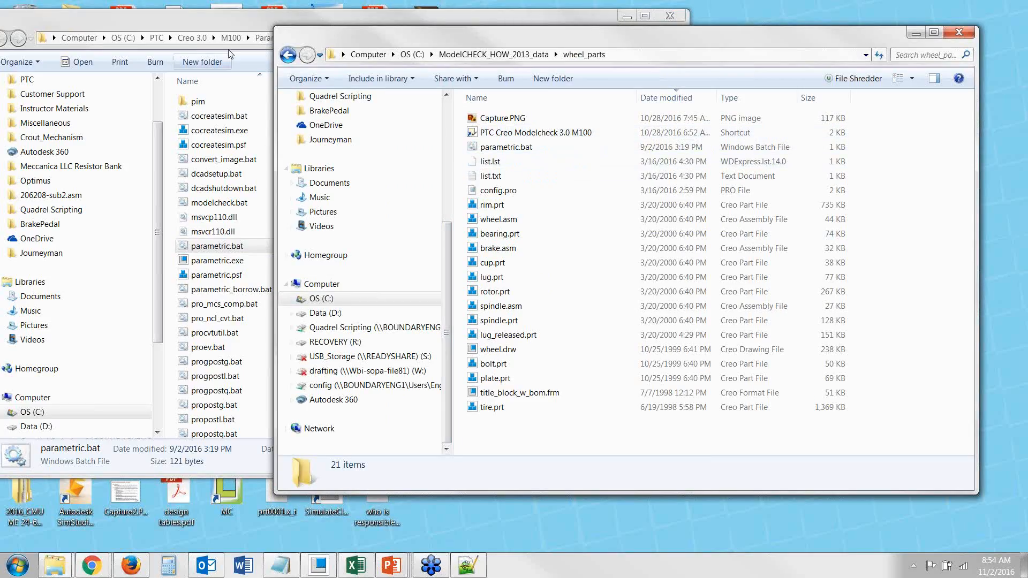
click(255, 25)
click(669, 16)
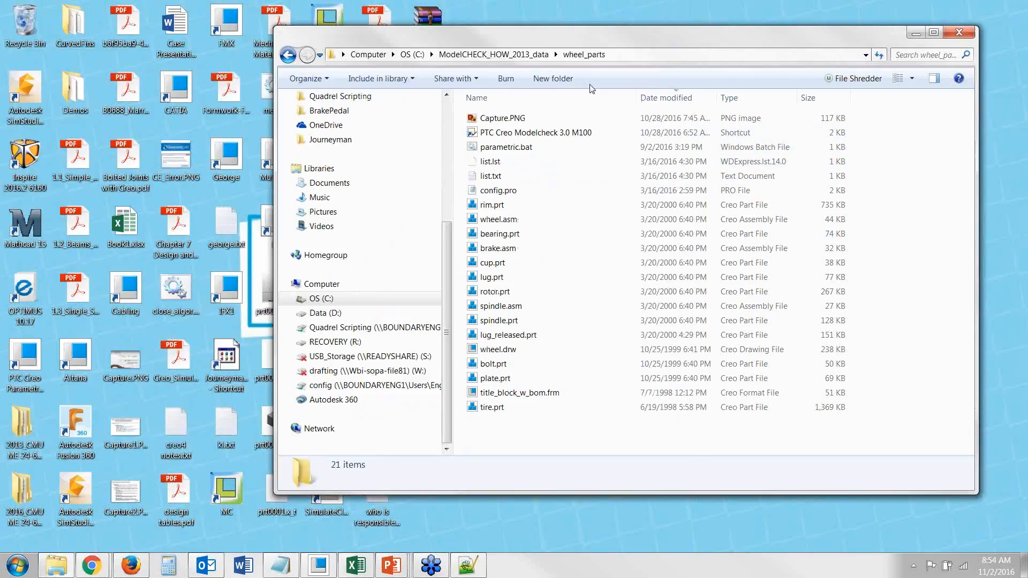
- Open the properties of the PTC Creo Modelcheck 3.0 M100 shortcut in wheel_parts and examine its Start in path
click(529, 135)
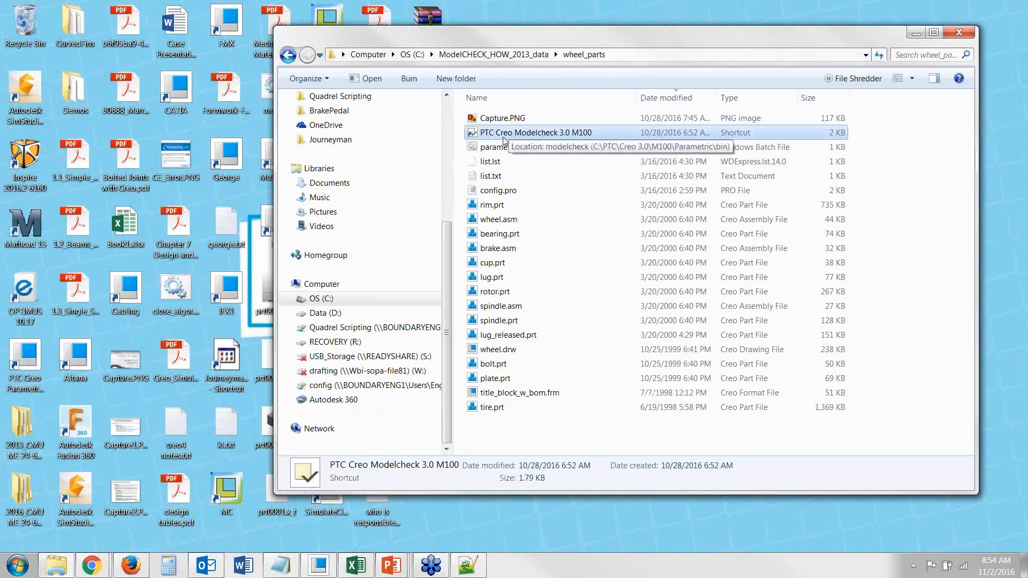
right_click(557, 133)
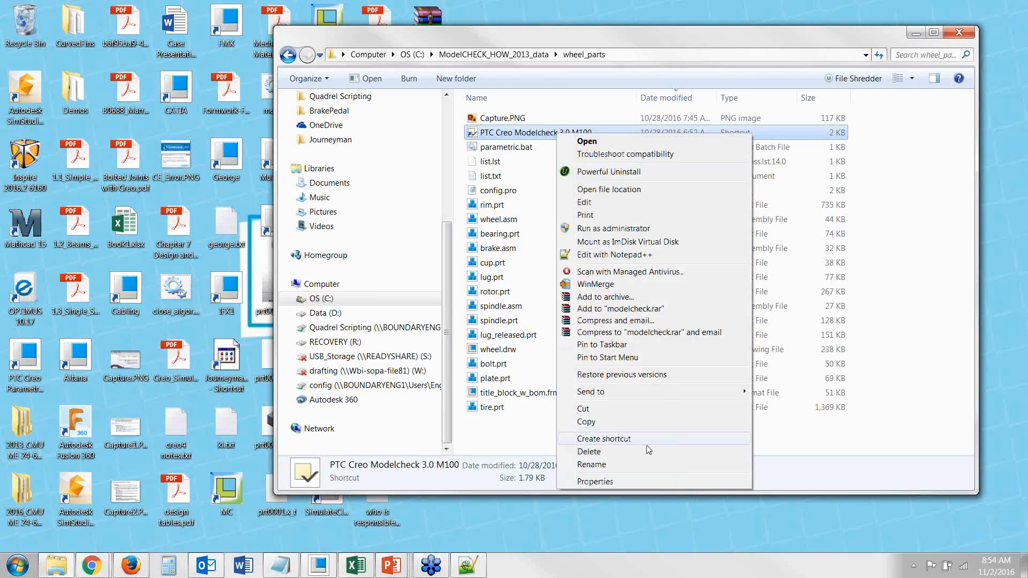
click(642, 480)
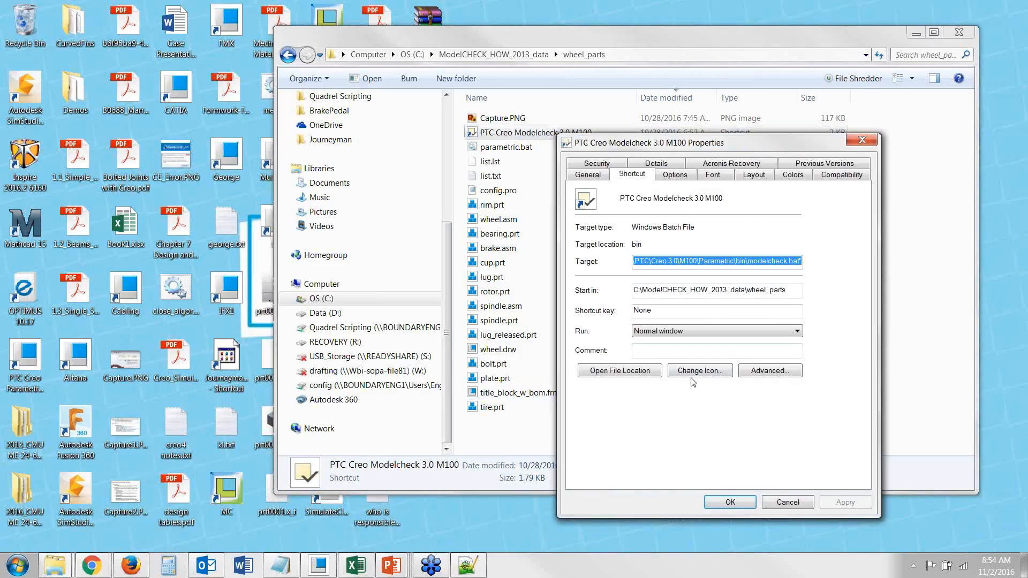
drag(624, 145, 704, 60)
click(720, 205)
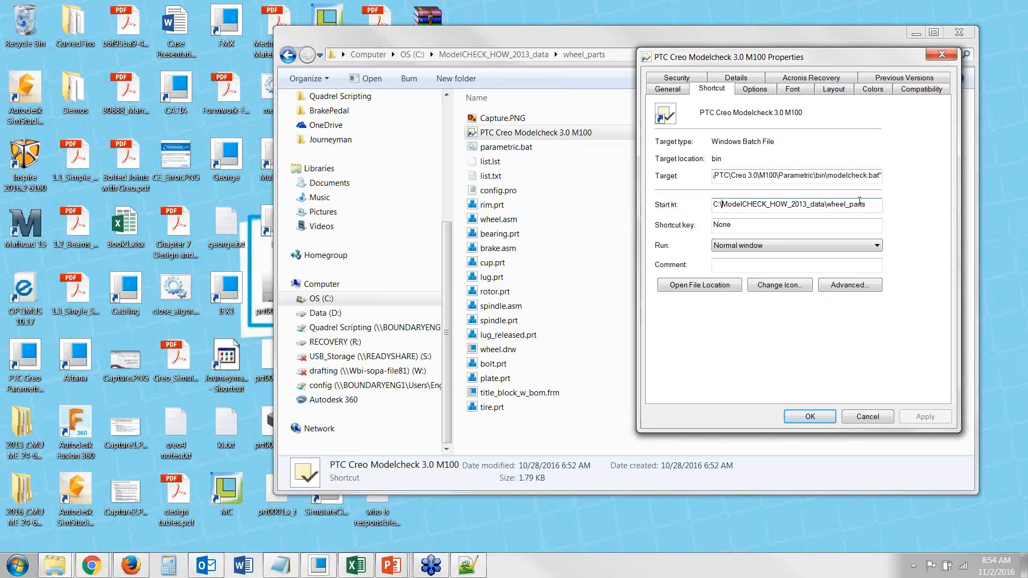
- Clear the Start in path of the PTC Creo Modelcheck 3.0 M100 shortcut and close its properties without saving
drag(867, 204, 712, 204)
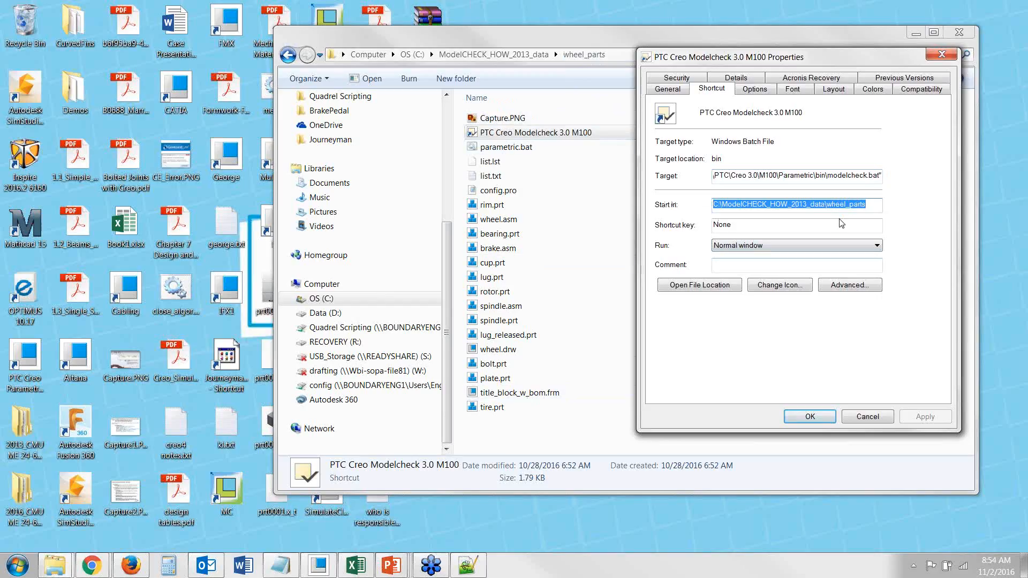
key(Delete)
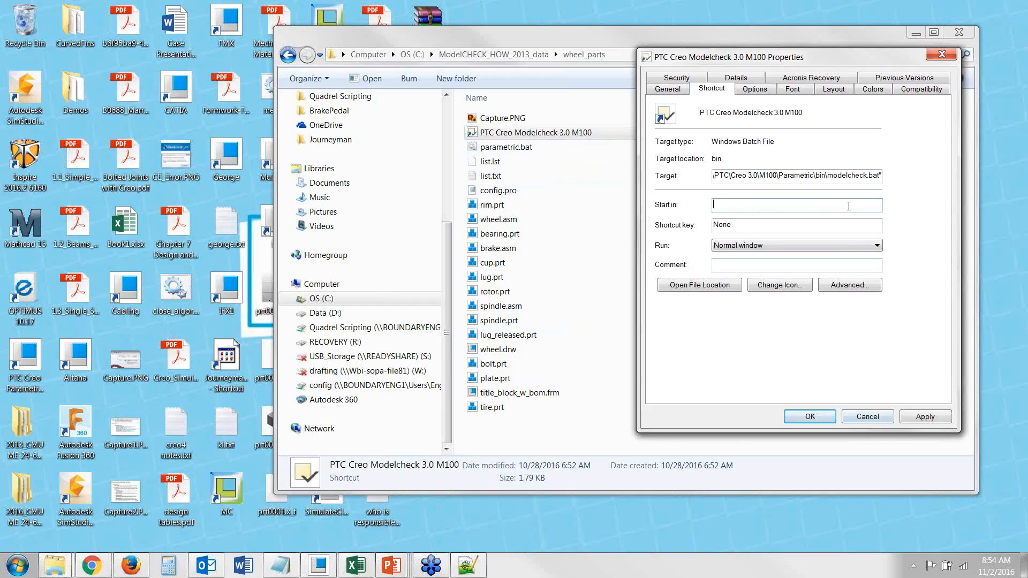
click(868, 419)
click(759, 437)
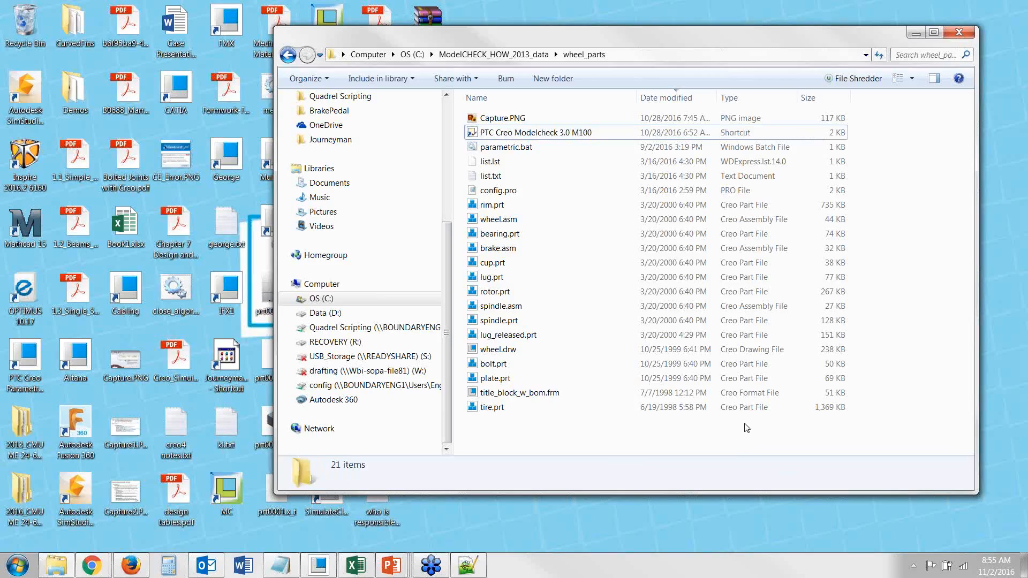
- Open list.txt in the wheel_parts folder, read the part files it lists, and close it
click(561, 176)
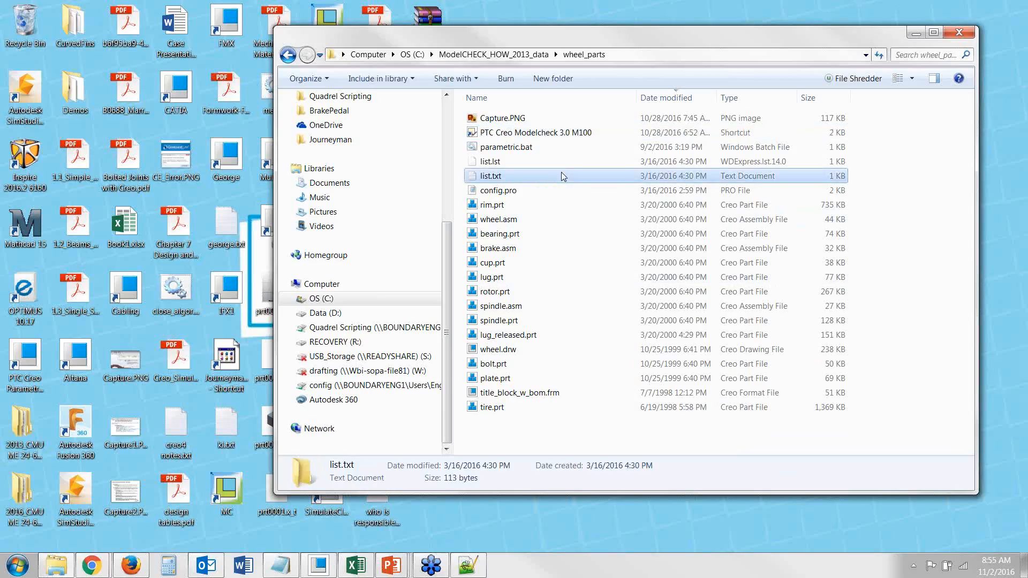
double_click(562, 173)
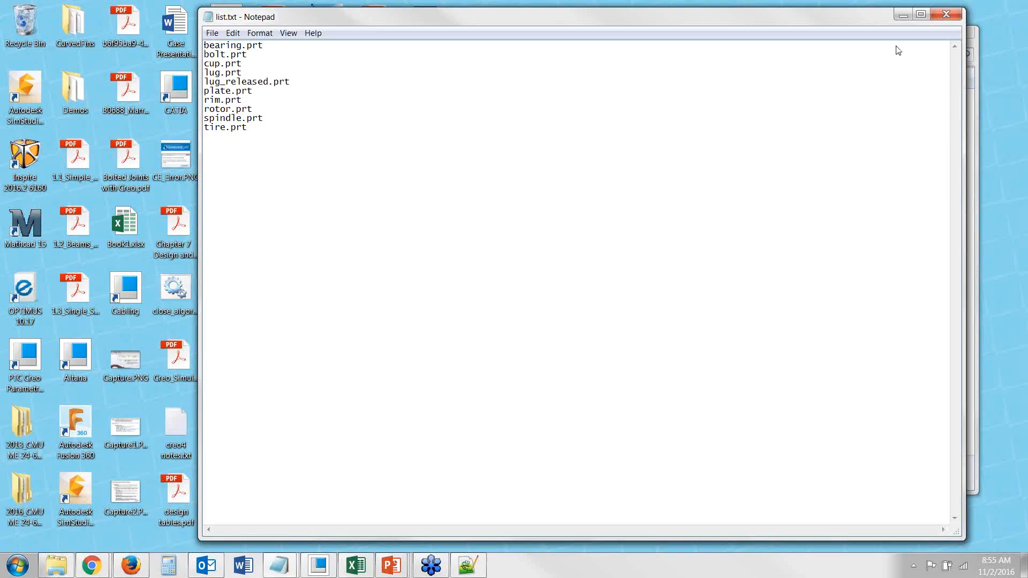
click(946, 14)
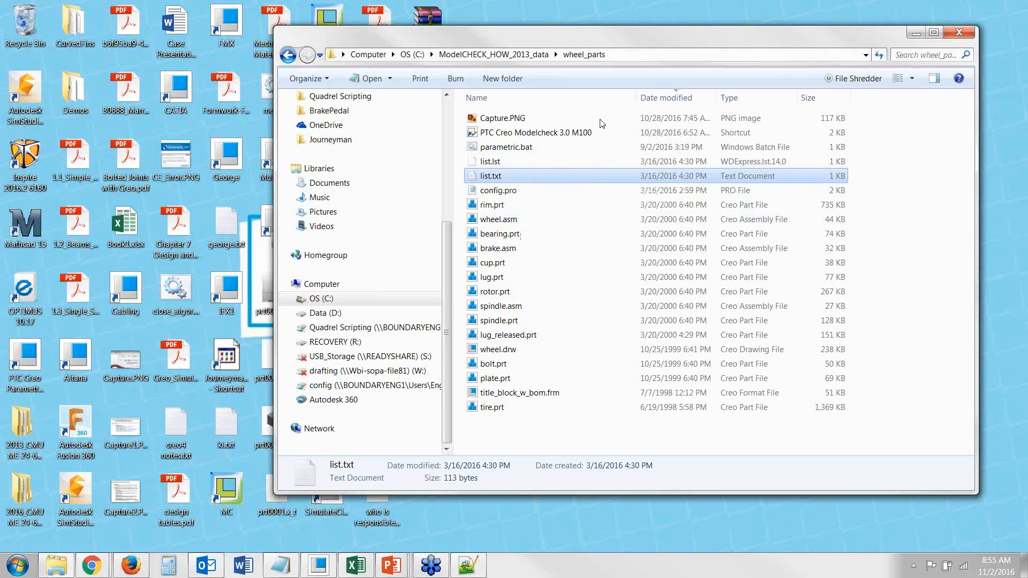
- Open a command prompt in the wheel_parts folder and move its window clear of the desktop icons
click(641, 55)
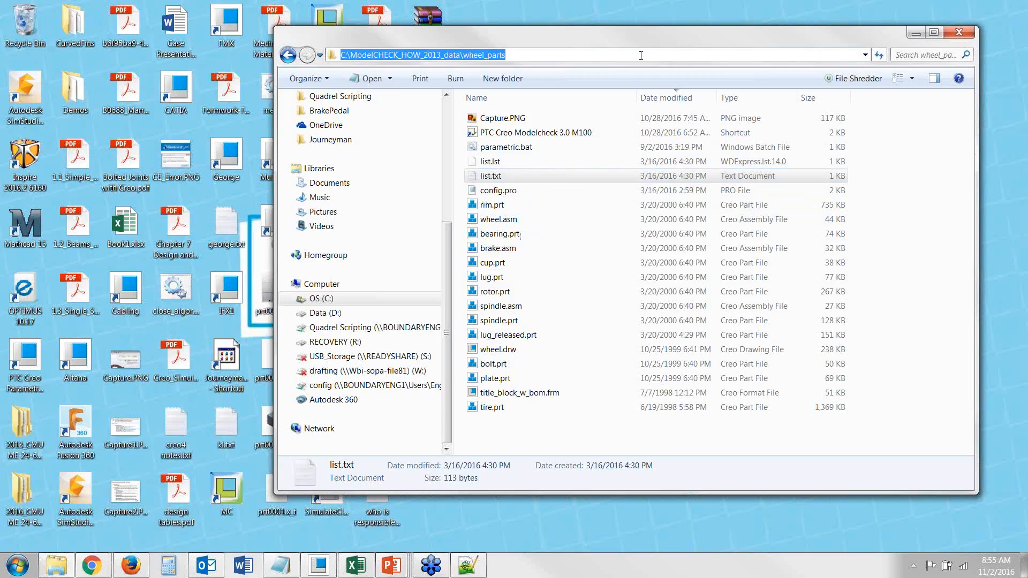
text(cmd)
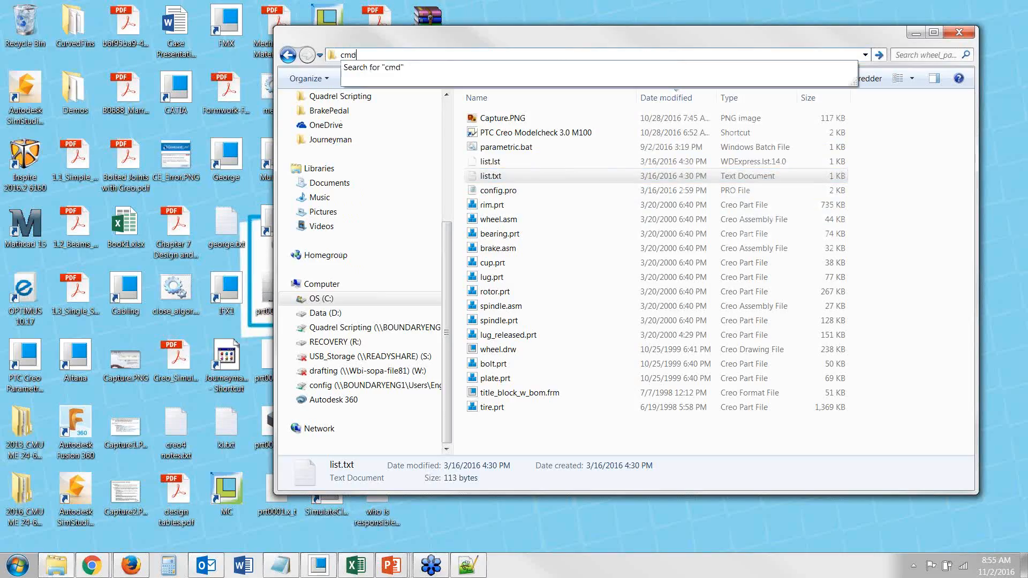
key(ctrl+a)
key(Return)
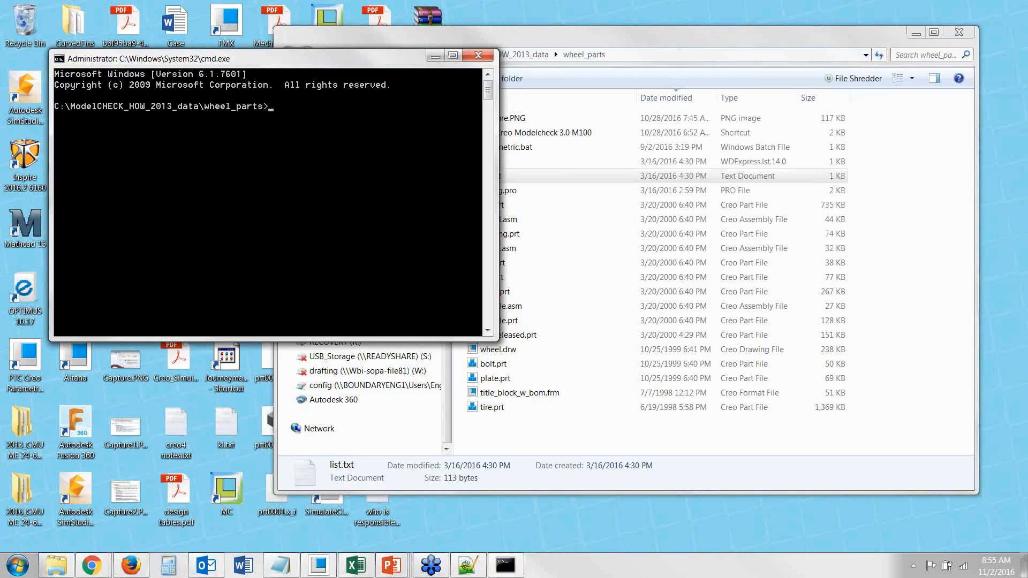
drag(323, 60, 474, 65)
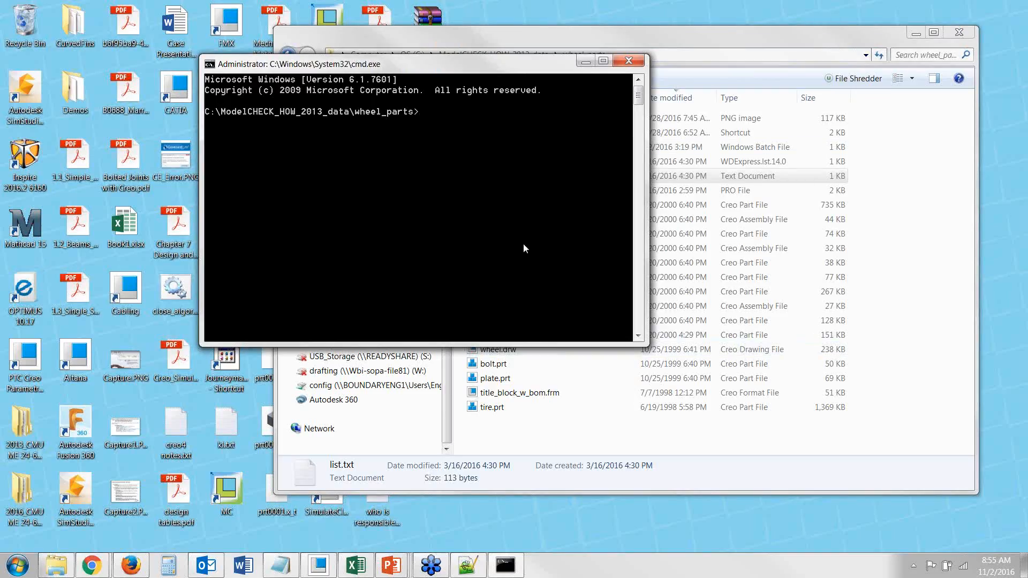
- Write a /b directory listing command for *.prt.* *.asm.* *.drw.* with test.txt as output, and close the command prompt without running it
text(ir *.prt.* *.asm.* *.drw.*)
text(/b)
text(test.txt)
click(638, 62)
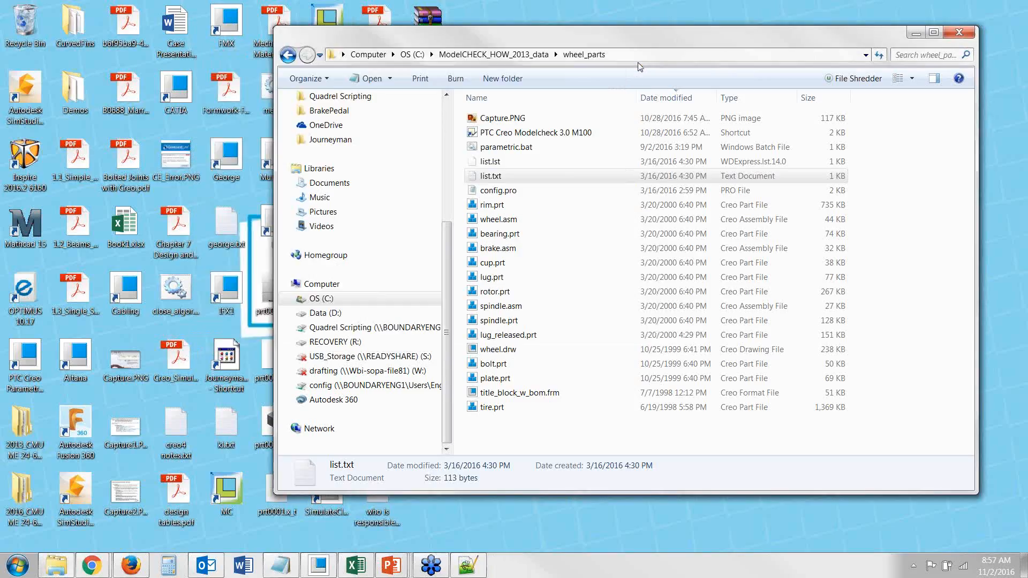
- Reopen list.txt to review the batch list of parts, close it, and deselect the file
click(527, 178)
double_click(528, 178)
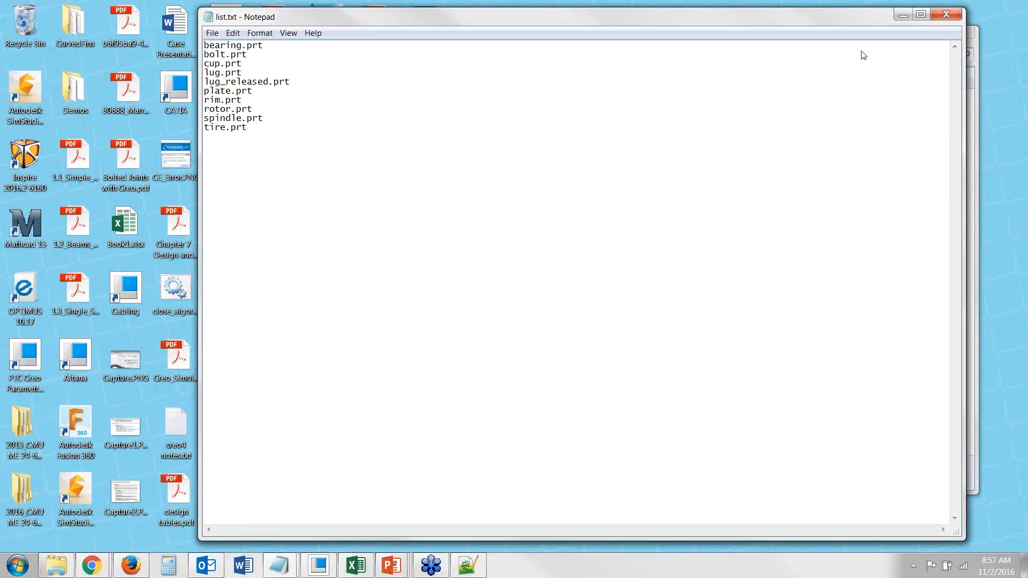
click(946, 16)
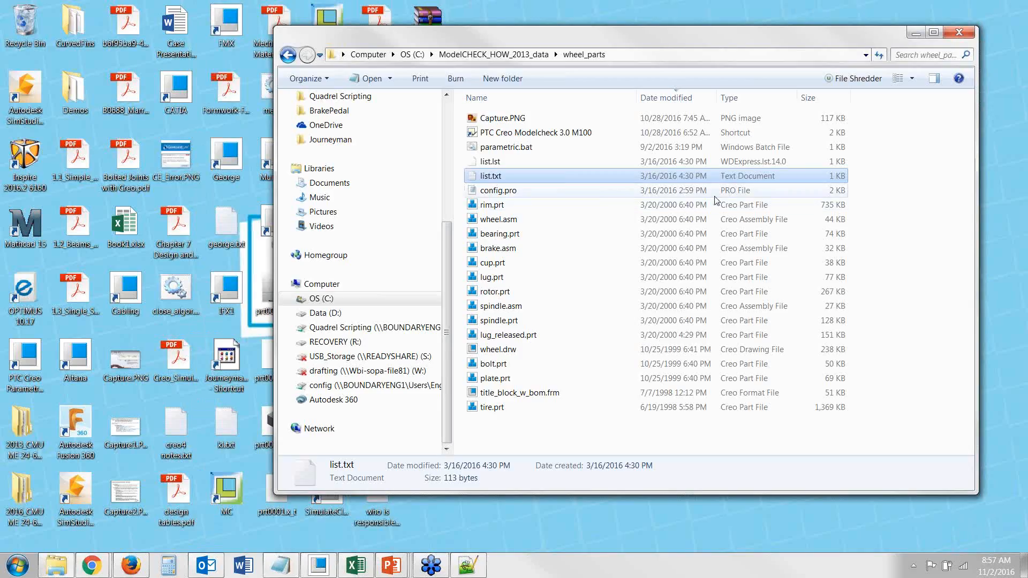
click(897, 210)
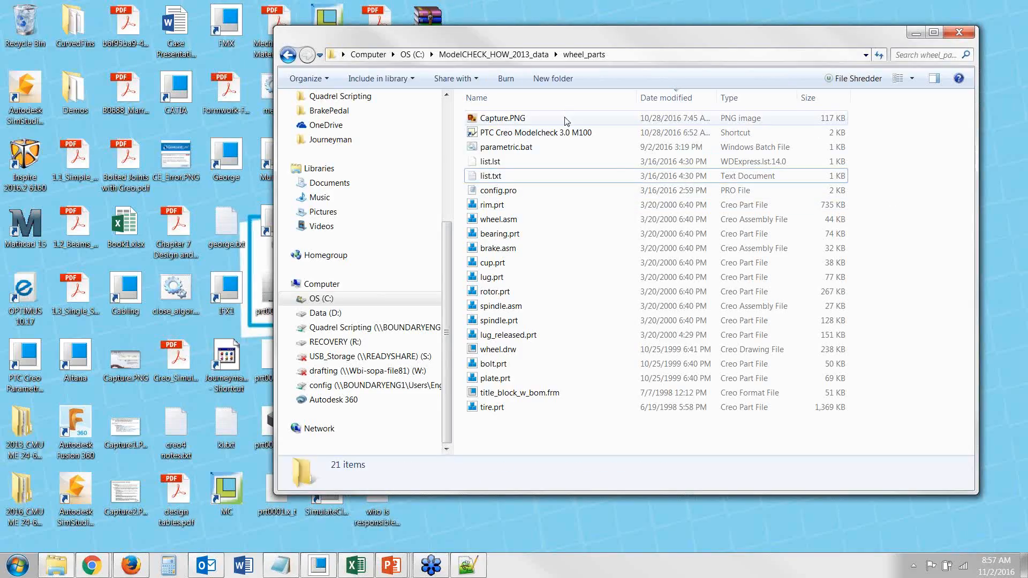
- Launch ModelCHECK from the wheel_parts shortcut, choose Batch Mode, and highlight list.txt in the batch file path
double_click(560, 134)
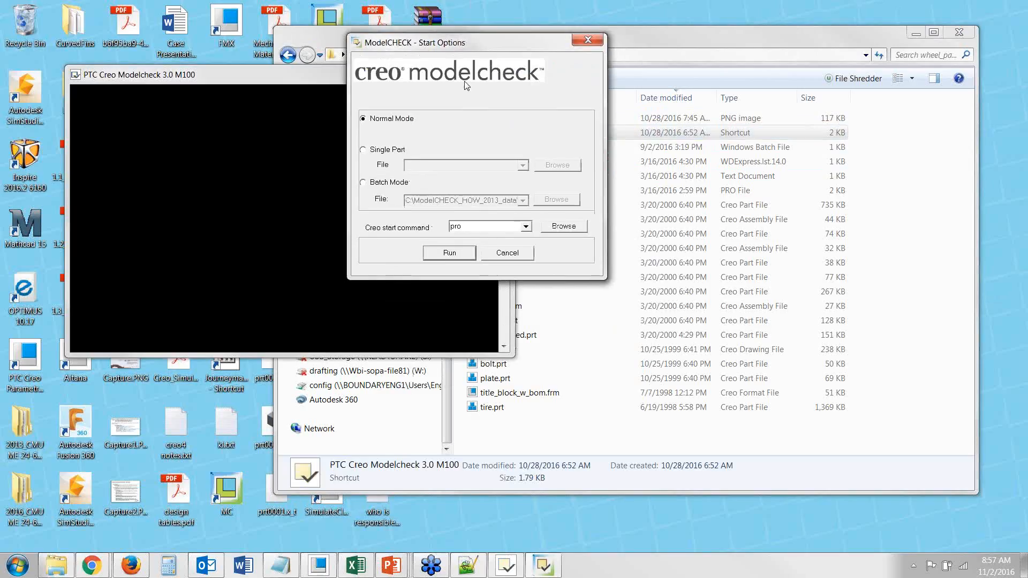
click(376, 183)
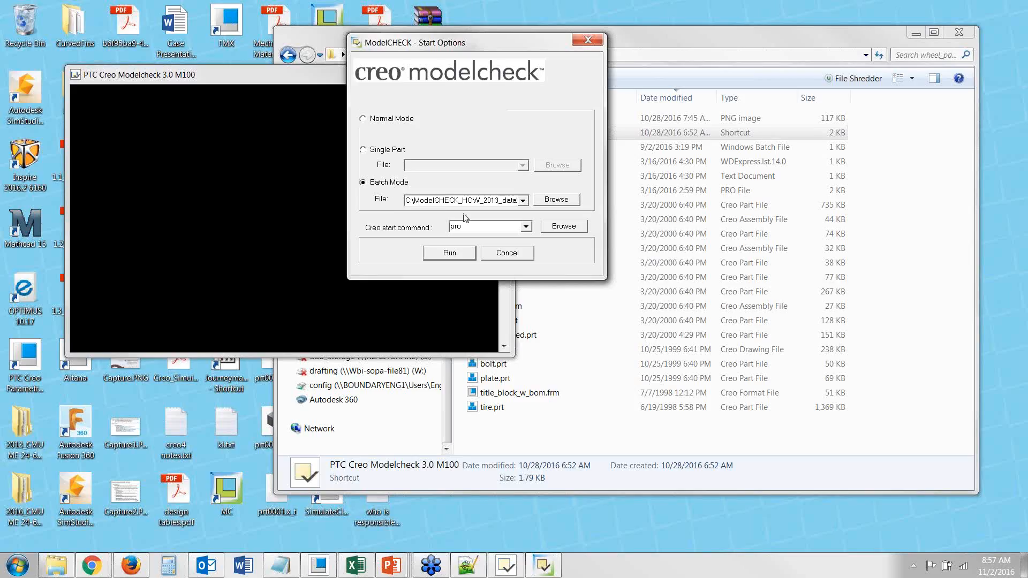
double_click(446, 201)
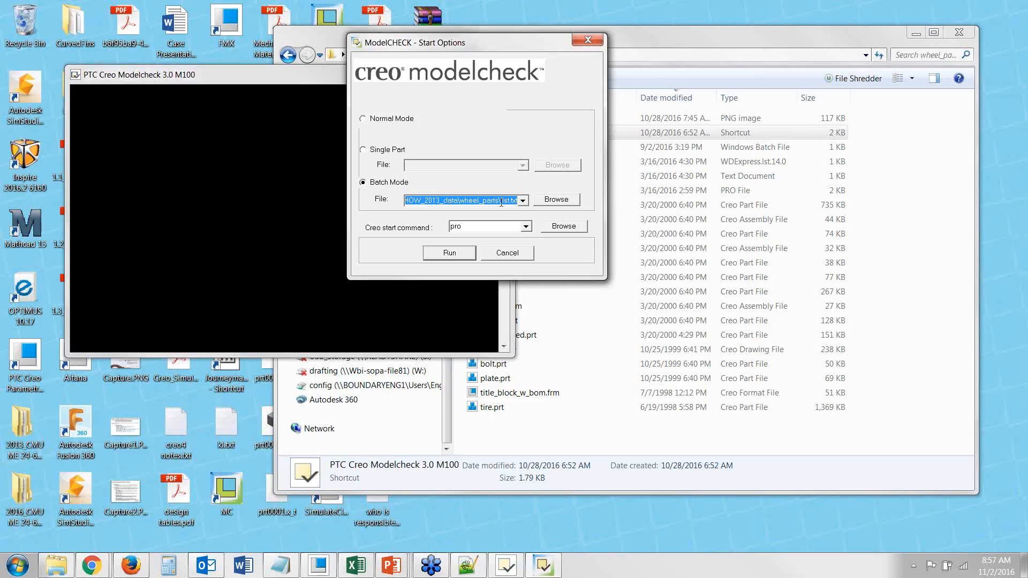
drag(501, 202, 518, 202)
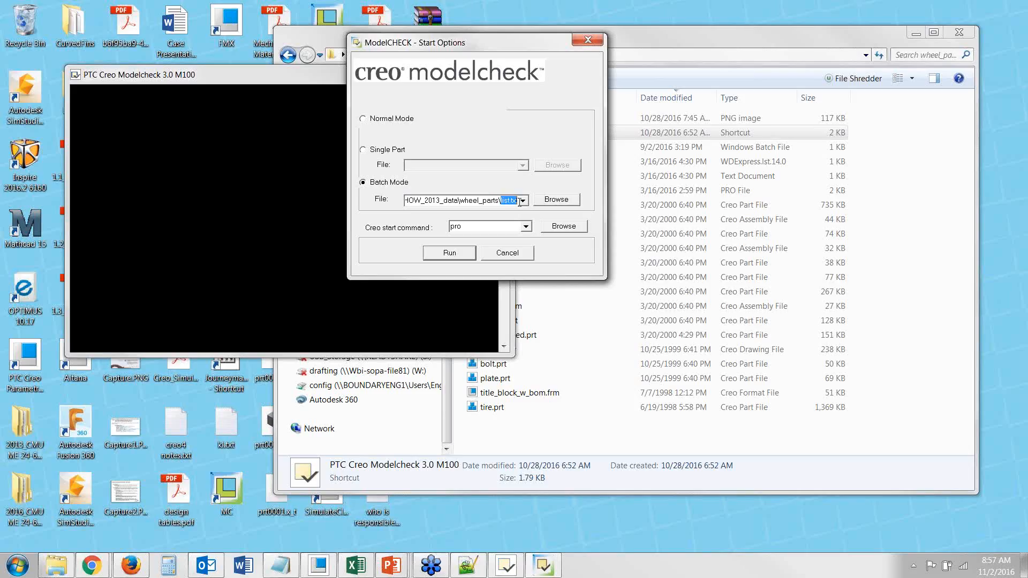
- Point out list.txt in the wheel_parts folder and bring the ModelCHECK Start Options dialog back to the front
click(871, 152)
click(511, 180)
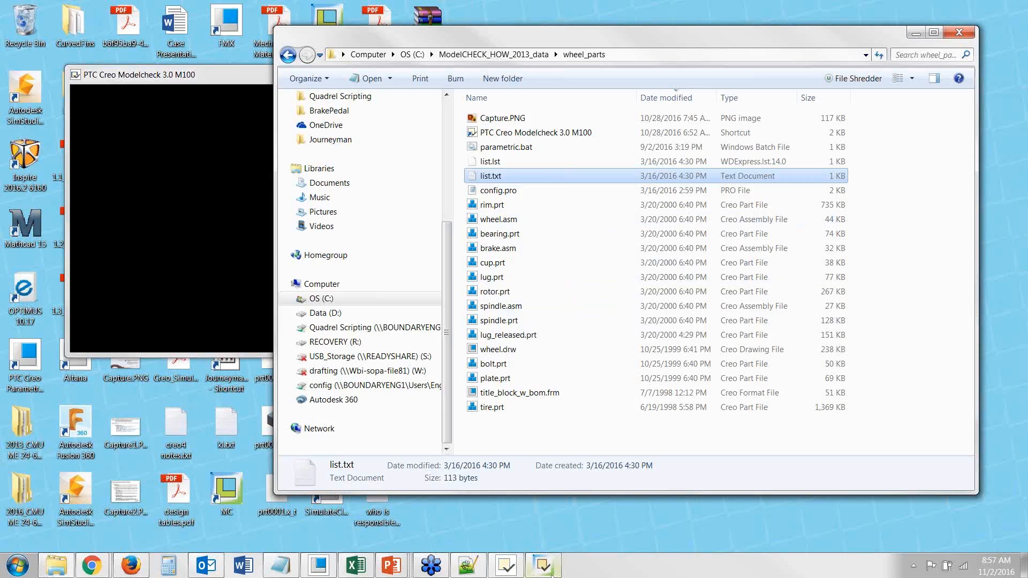
click(543, 566)
click(505, 566)
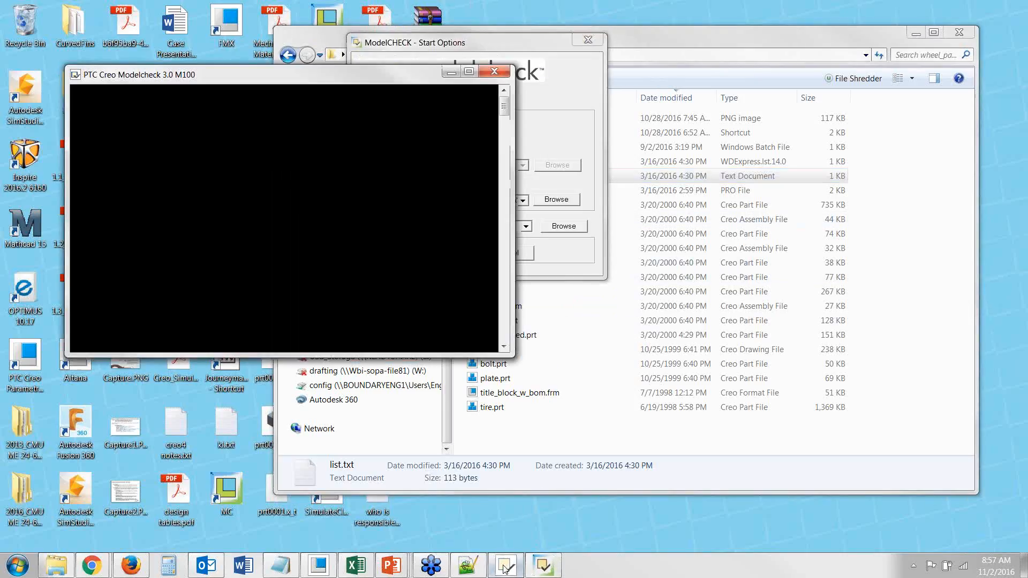
click(505, 566)
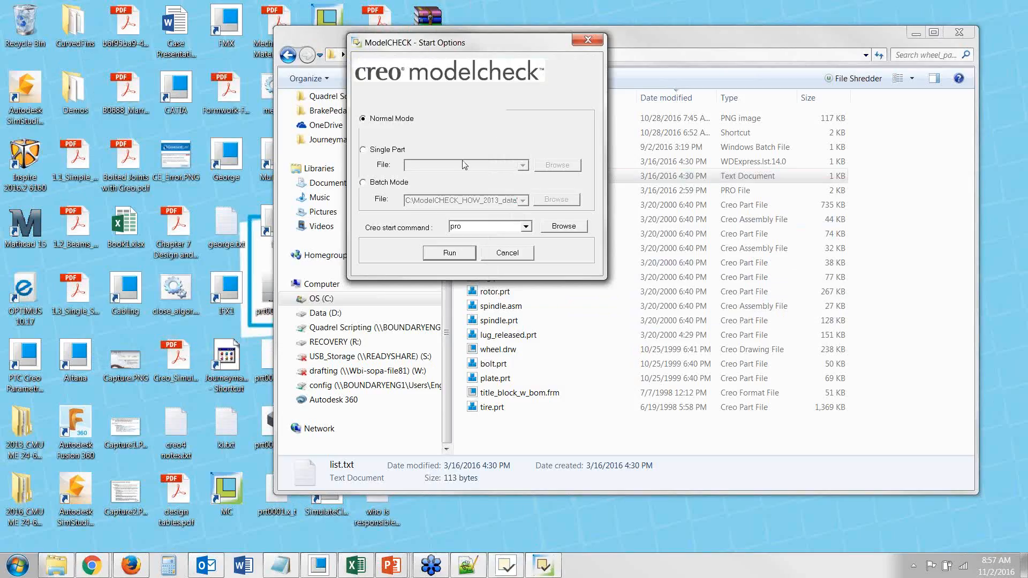
- Run ModelCHECK in Batch Mode on the wheel_parts list with parametric.bat as the Creo start command
click(391, 184)
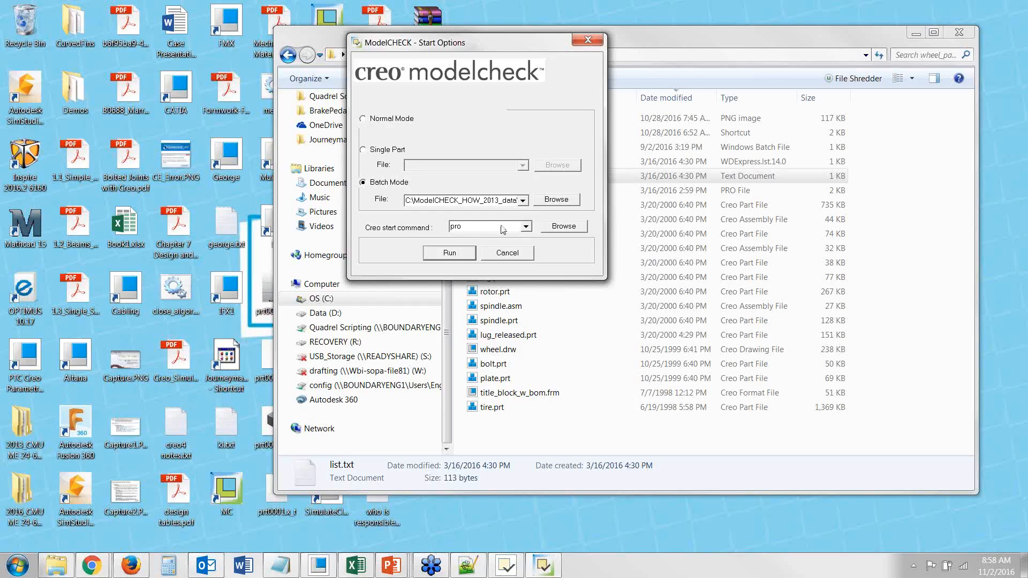
drag(490, 37, 318, 37)
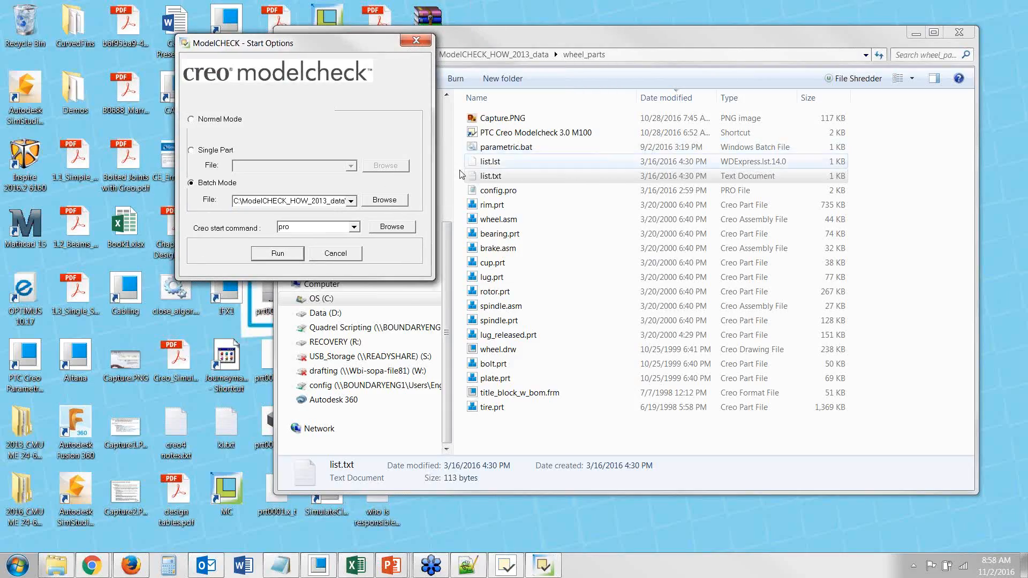
click(354, 228)
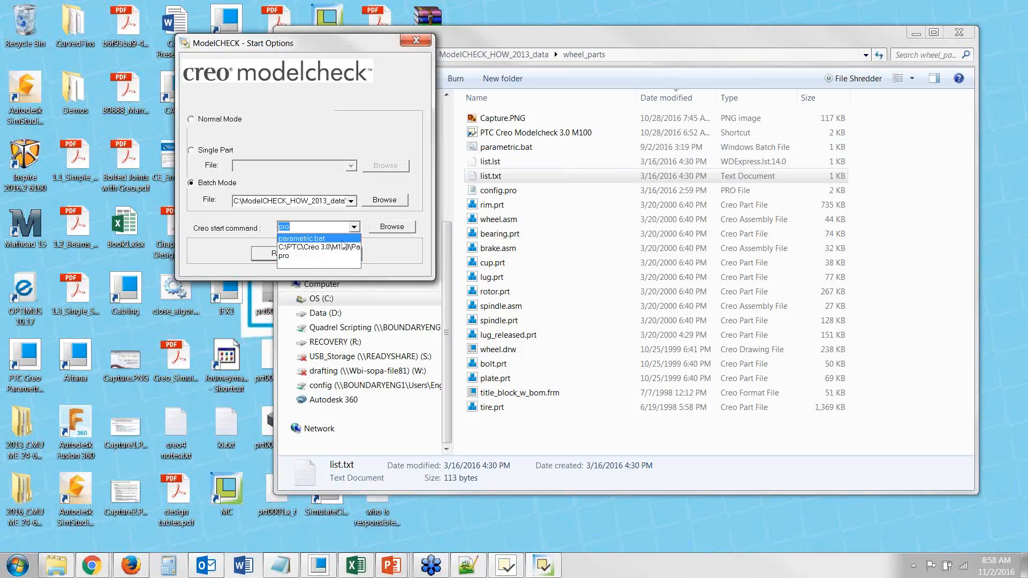
click(301, 238)
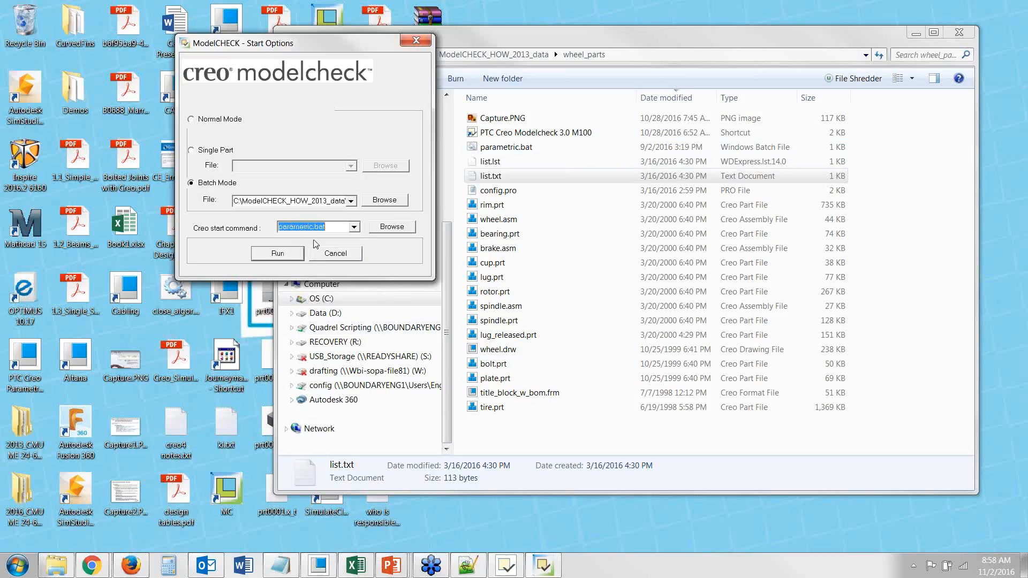
click(333, 226)
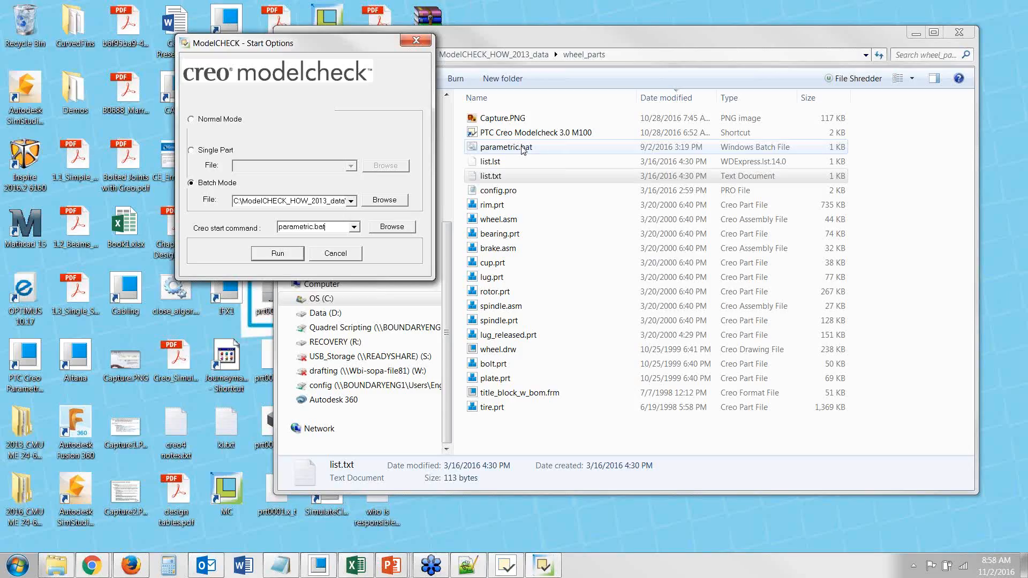
click(278, 255)
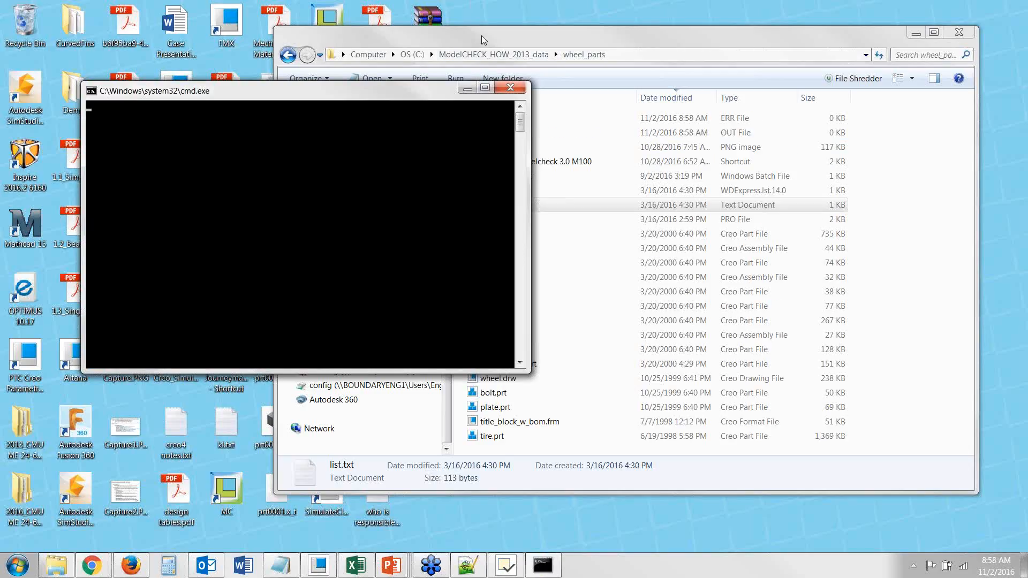
drag(479, 45, 508, 32)
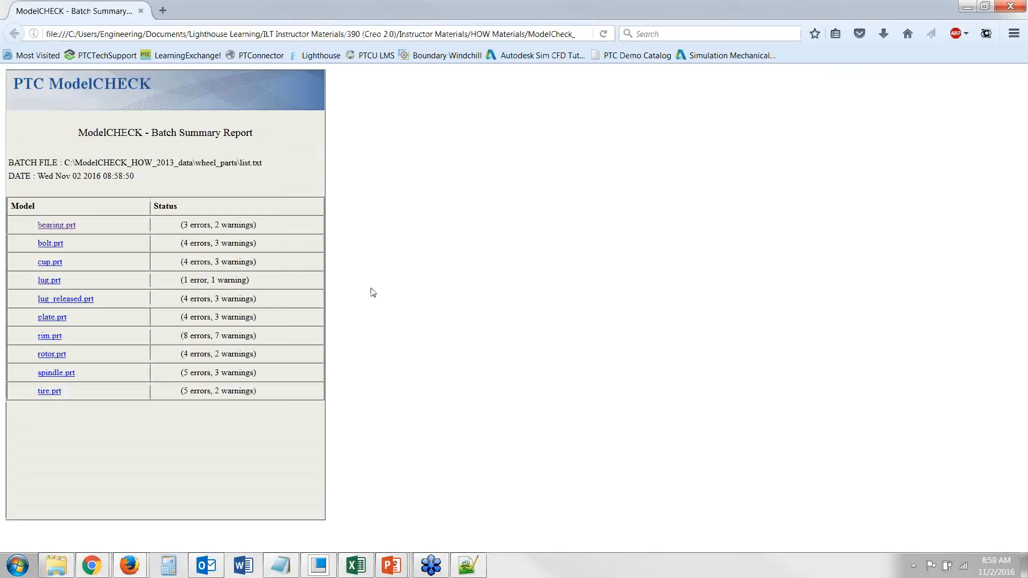
- Return to the wheel_parts folder and examine the files and model versions written by the batch run
click(52, 572)
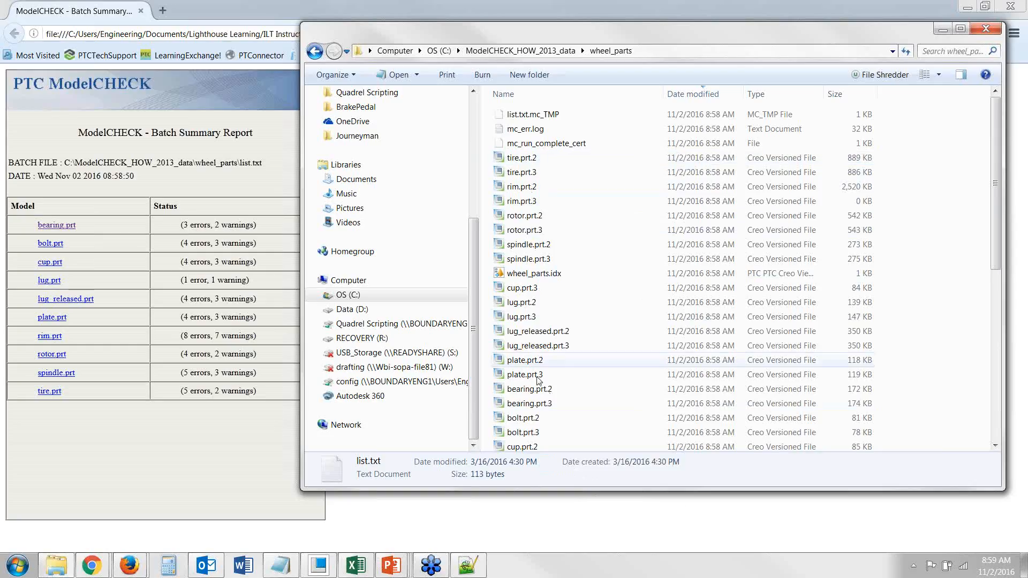
scroll(530, 439, down, 4)
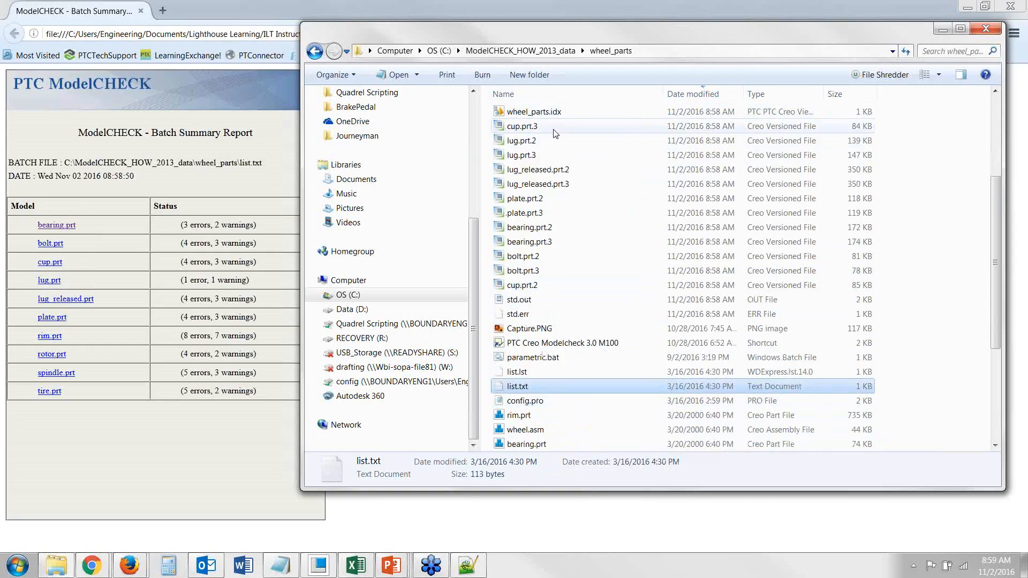
scroll(556, 139, up, 4)
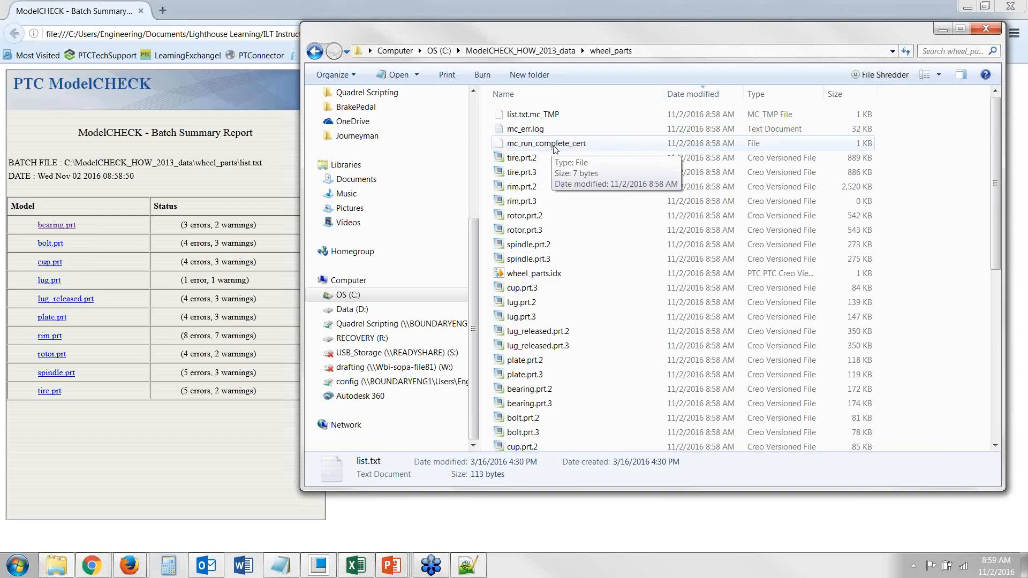
scroll(566, 182, down, 4)
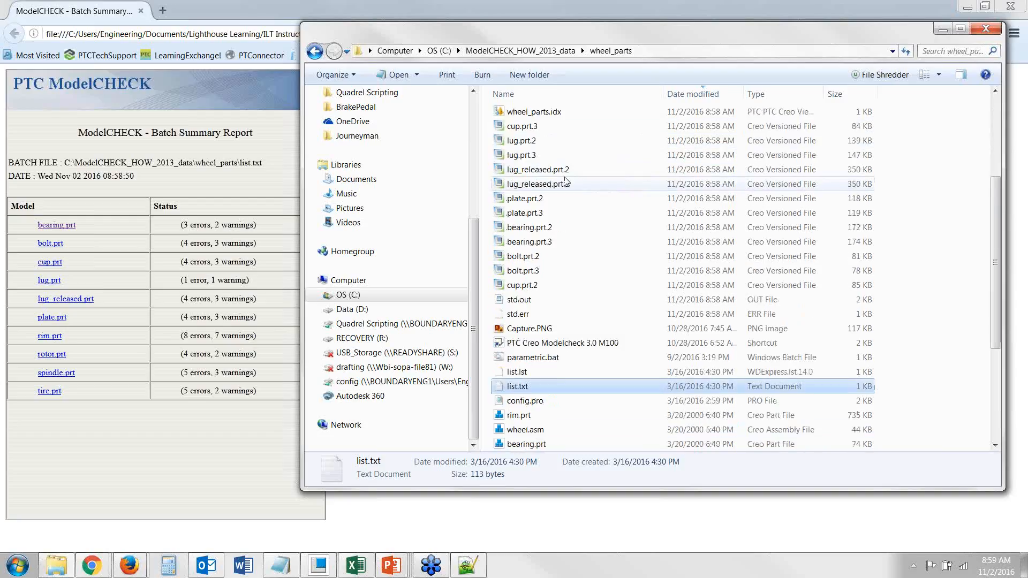
scroll(566, 182, up, 4)
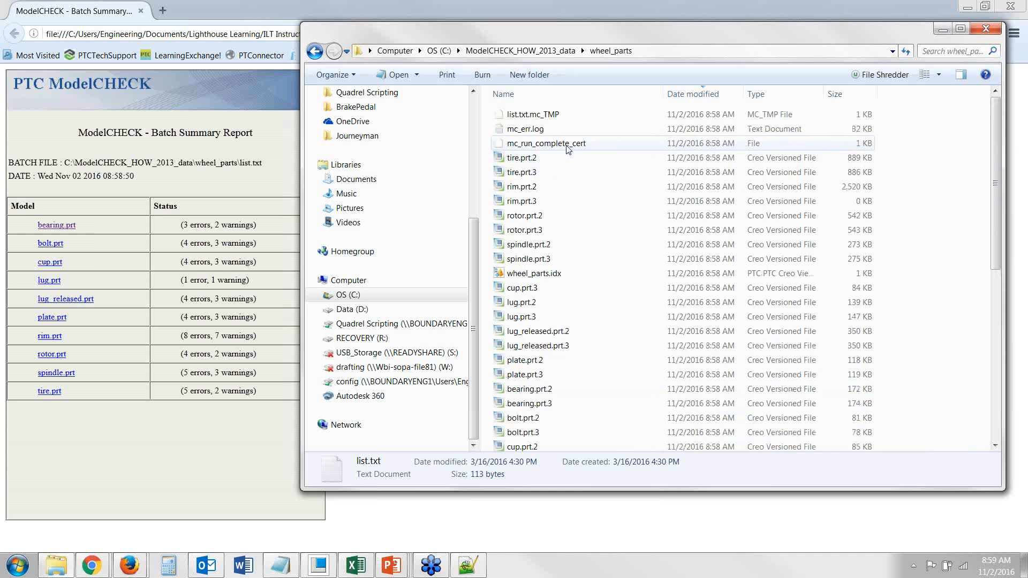
- Open mc_run_complete_cert in Notepad++, read its contents, and close the file
right_click(567, 144)
click(593, 192)
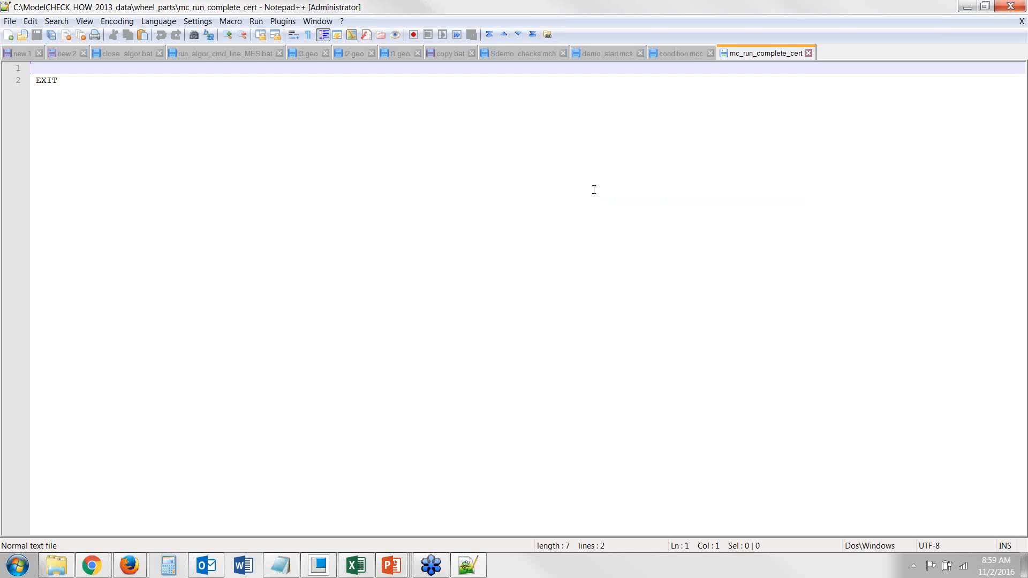
click(808, 53)
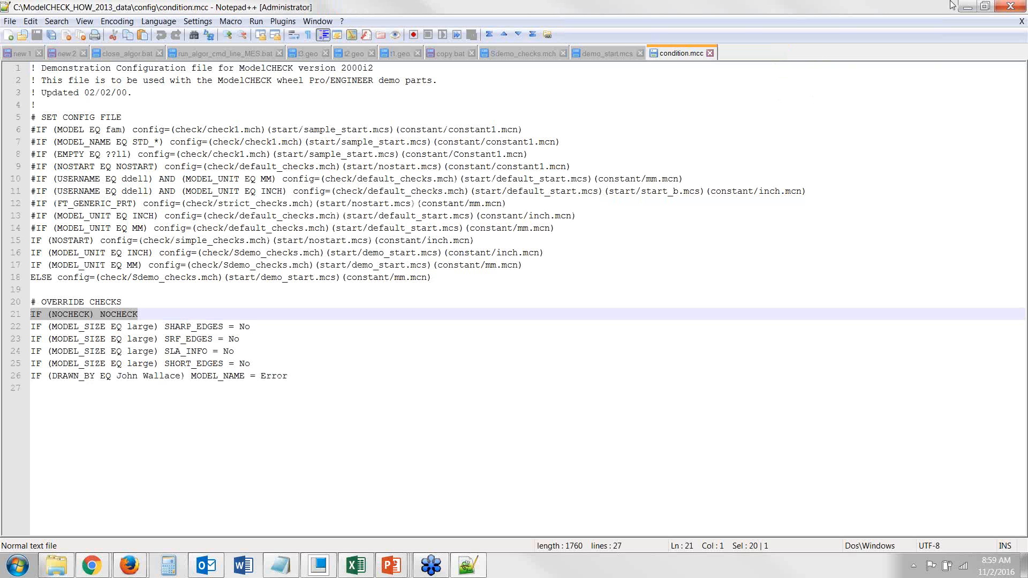
- Open mc_err.log from the wheel_parts folder and highlight the bearing.prt retrieval line and the COMPANY parameter update
click(967, 7)
click(579, 131)
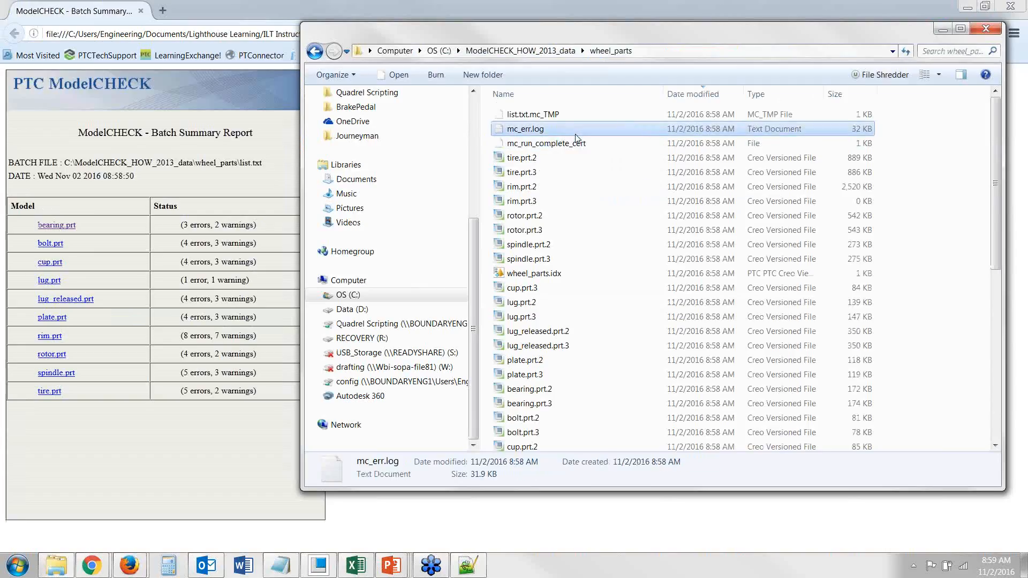
double_click(578, 133)
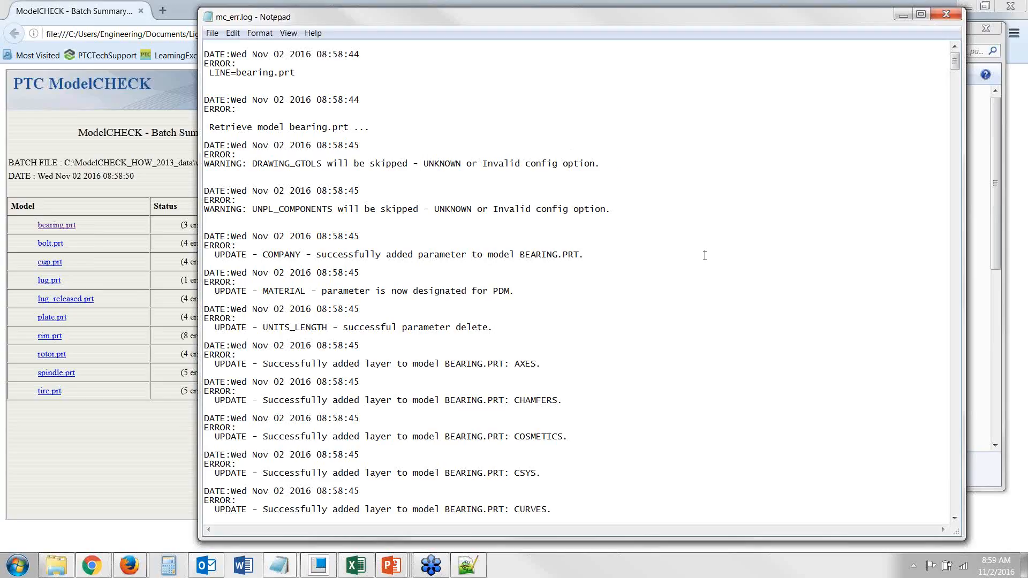
scroll(705, 250, down, 1)
scroll(704, 250, up, 1)
drag(209, 127, 361, 127)
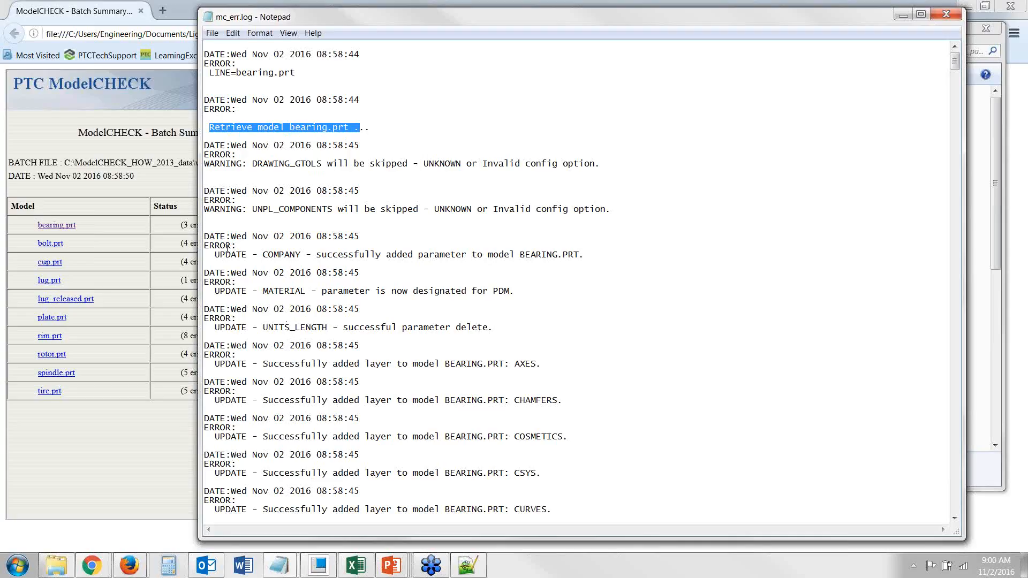
drag(264, 256, 301, 255)
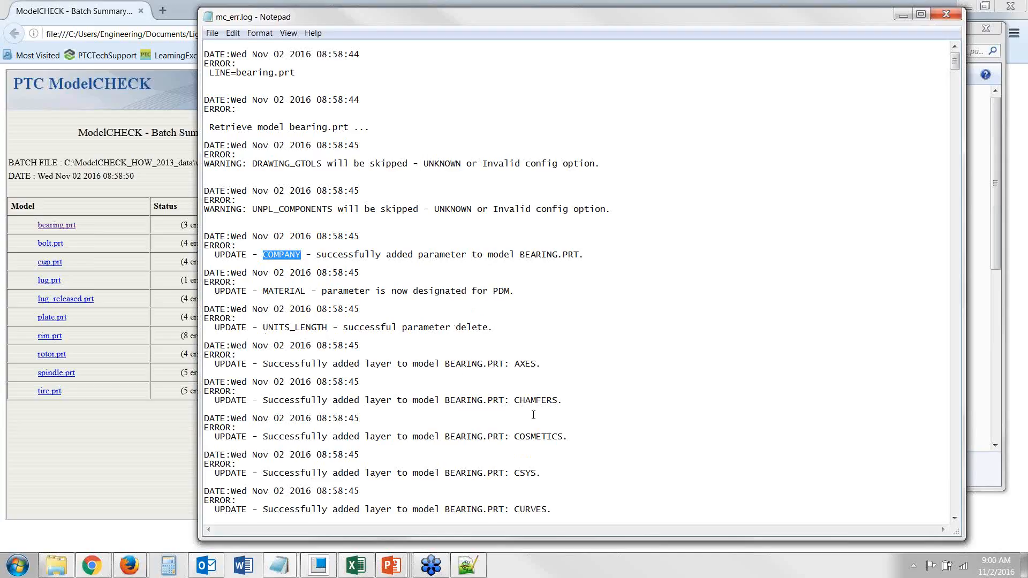
- Read through the layer and save entries for BEARING.PRT in mc_err.log, and put away the log and folder windows
scroll(534, 415, down, 10)
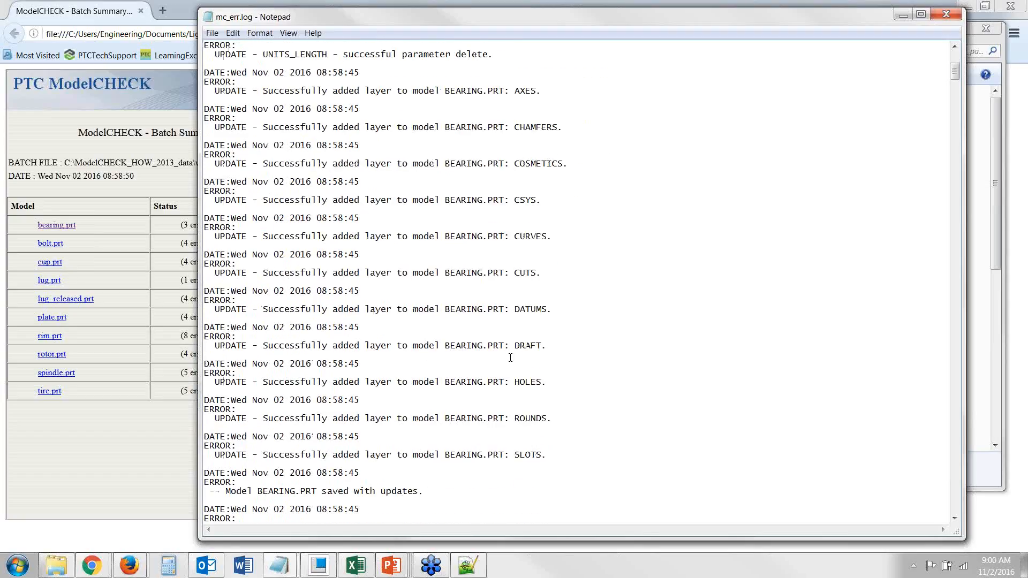
scroll(501, 396, down, 2)
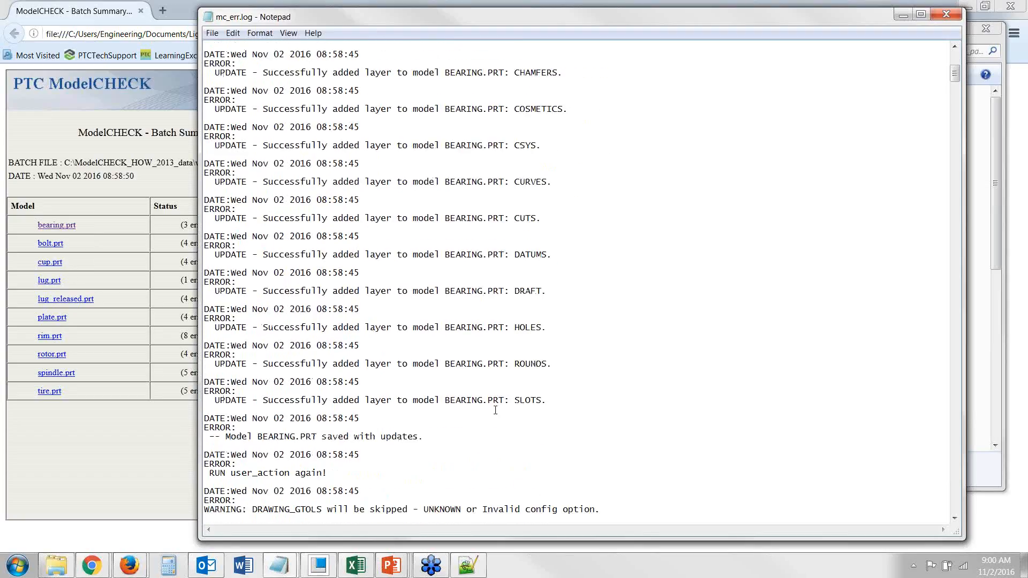
scroll(495, 410, down, 2)
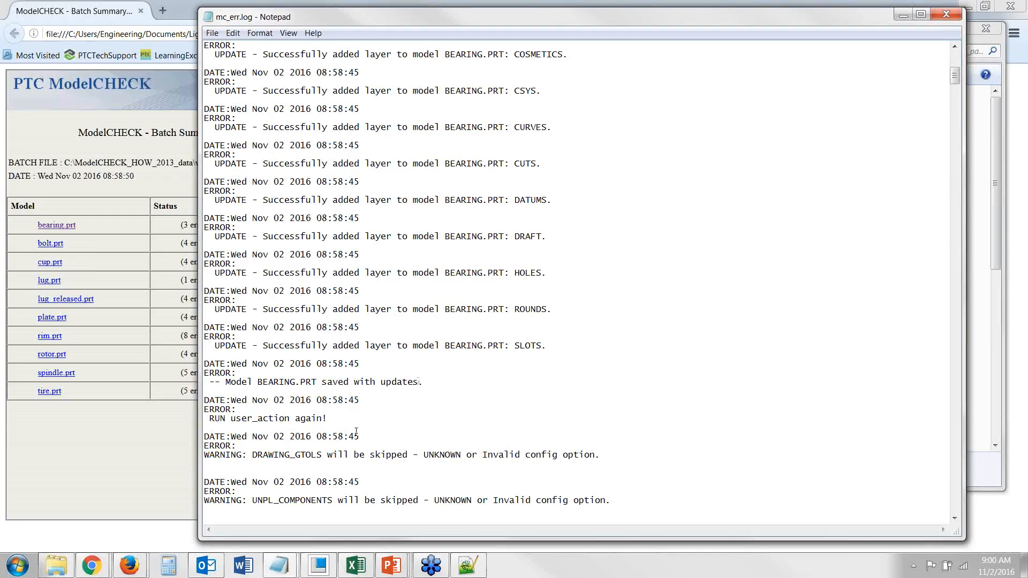
scroll(356, 431, down, 3)
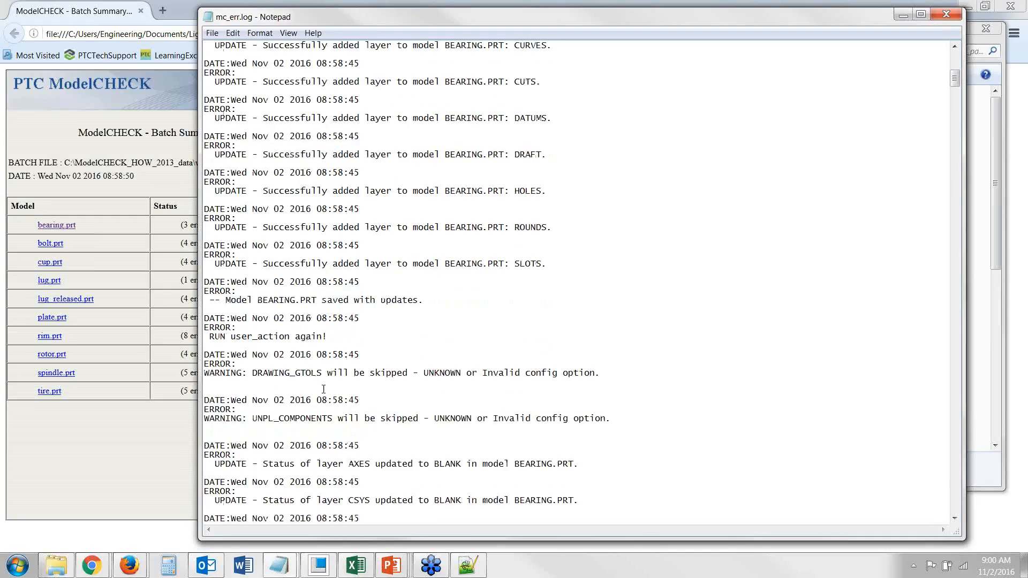
scroll(326, 391, down, 3)
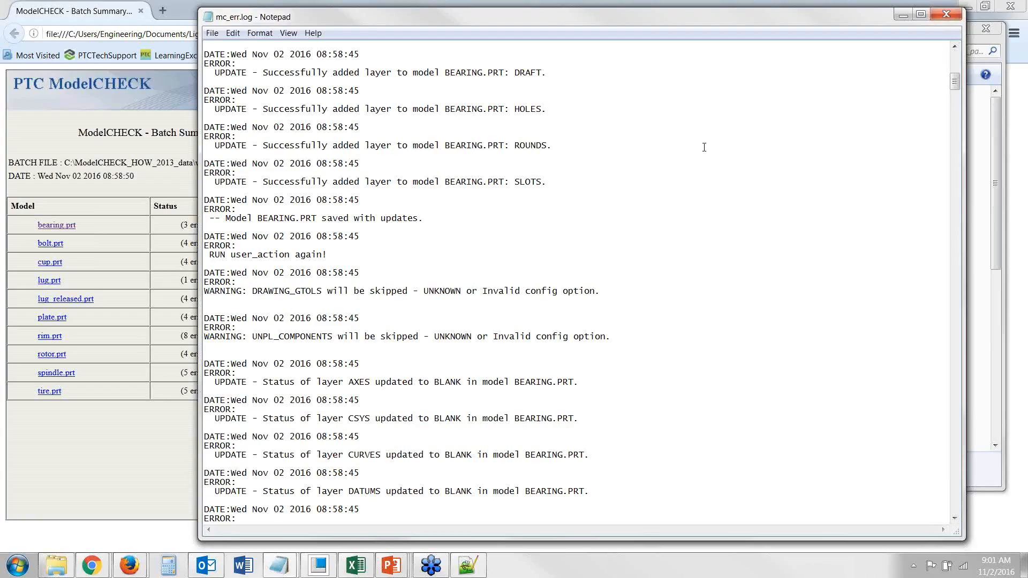
click(945, 14)
key(alt+F4)
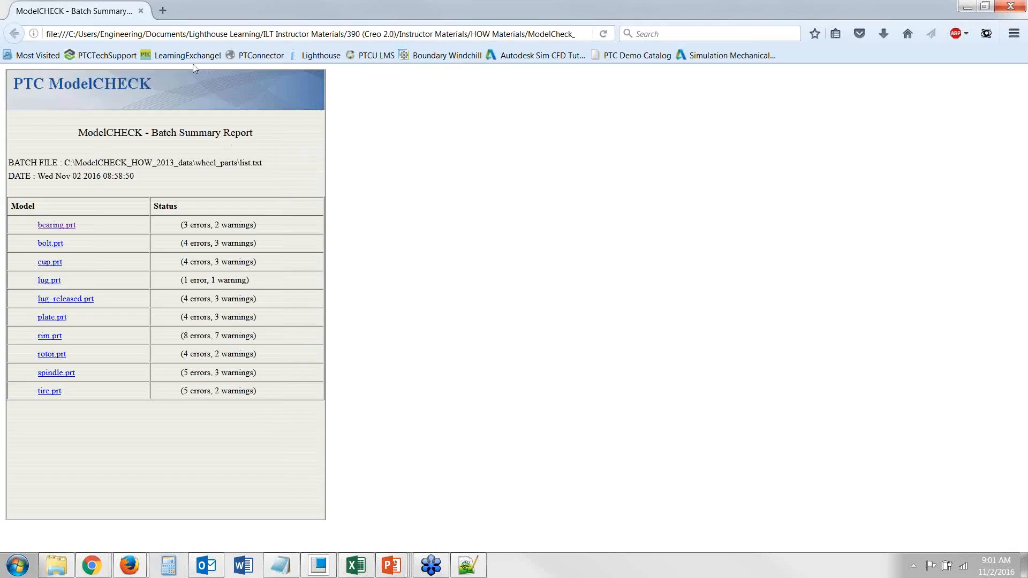
- From the Batch Summary Report, examine the Model Name Errors details for bearing.prt and the Duplicate Models details for lug.prt
click(52, 227)
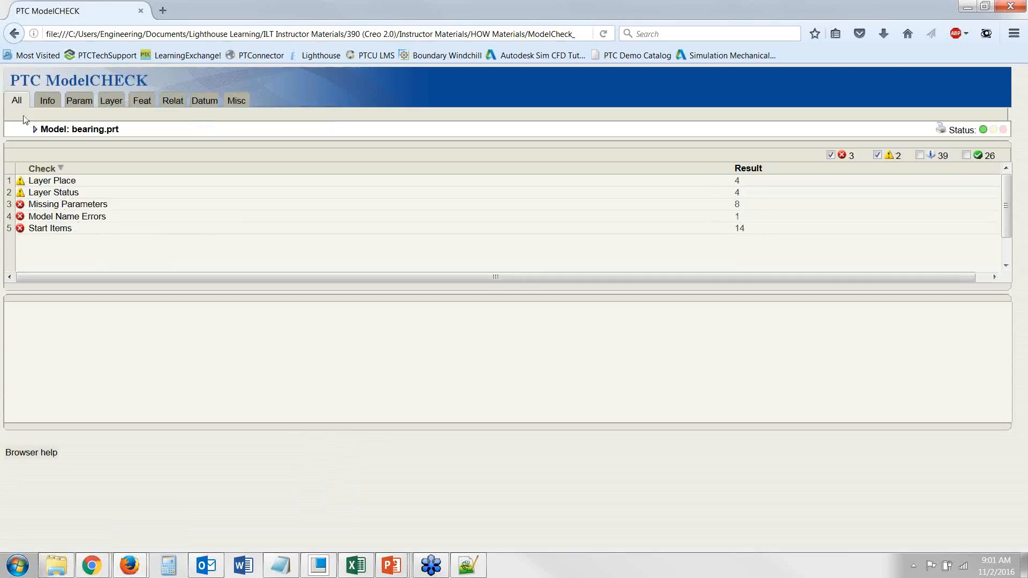
click(75, 221)
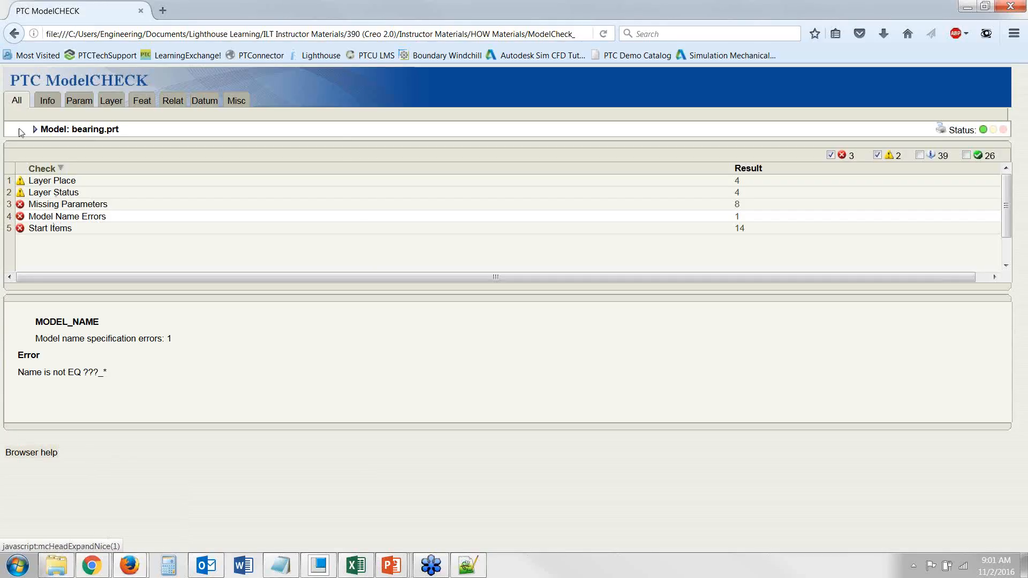
click(14, 34)
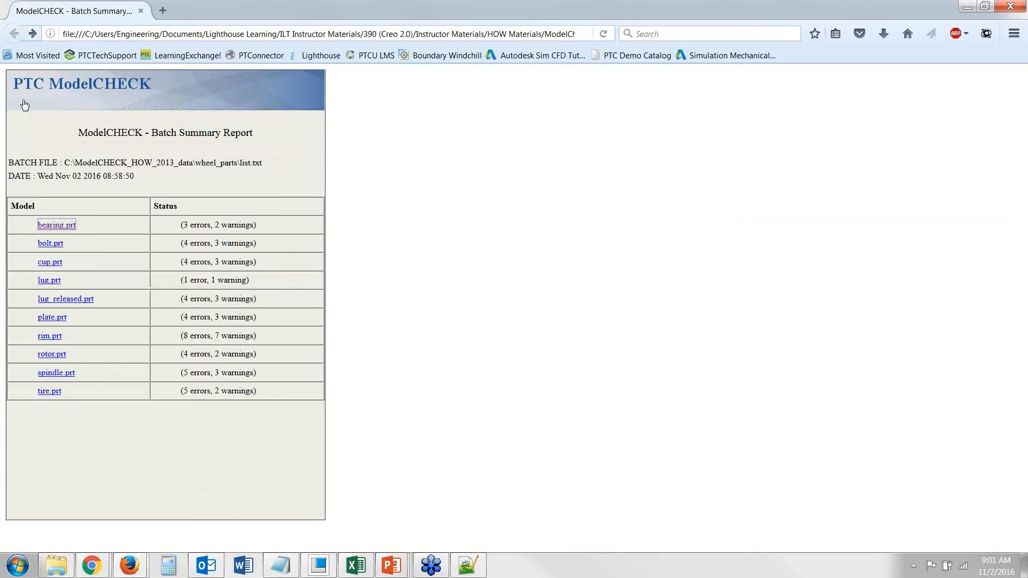
click(52, 284)
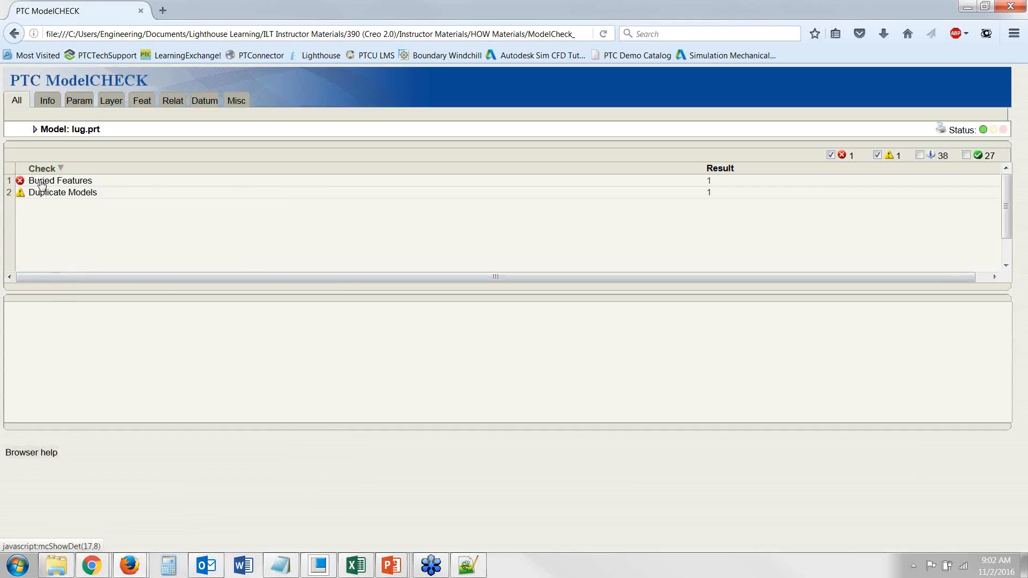
click(77, 196)
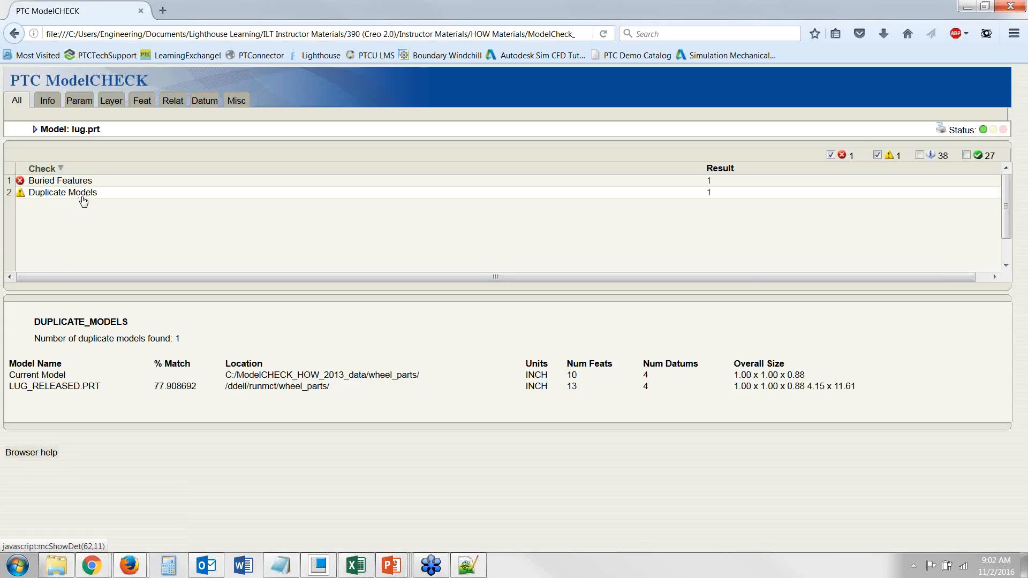